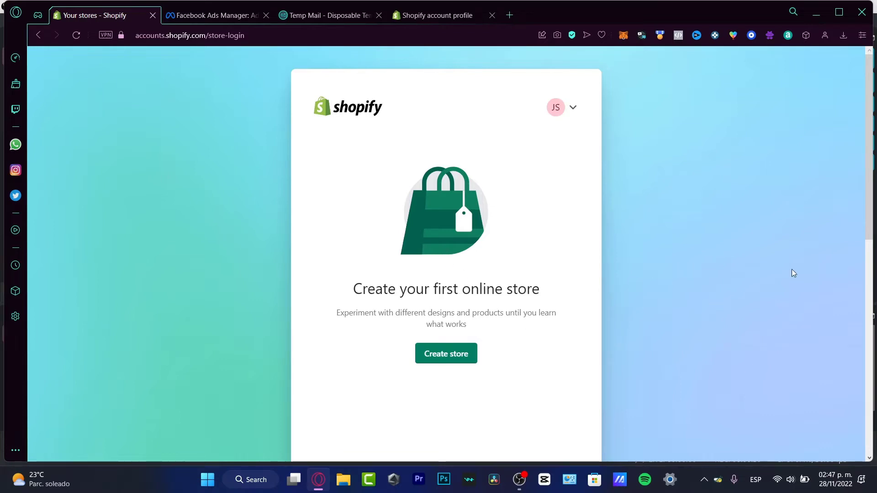
- Start a new store and enter 'storeexample23yo' as the store name
click(449, 353)
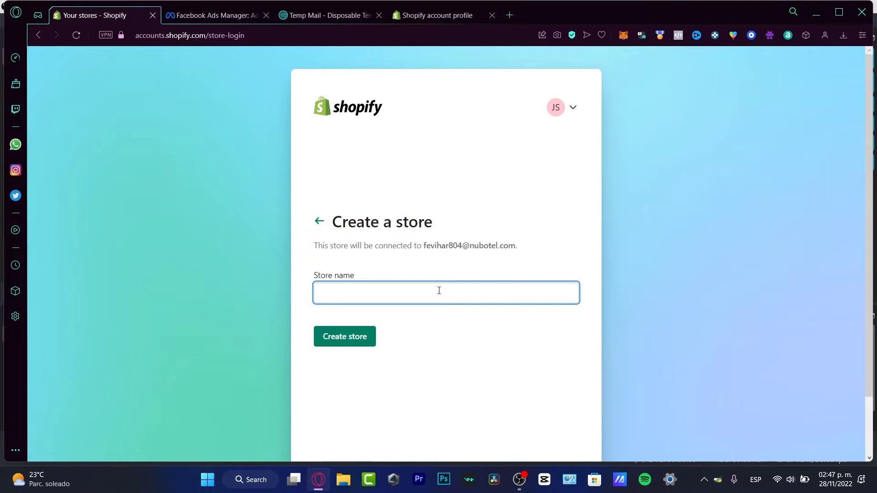
text(storeexample23)
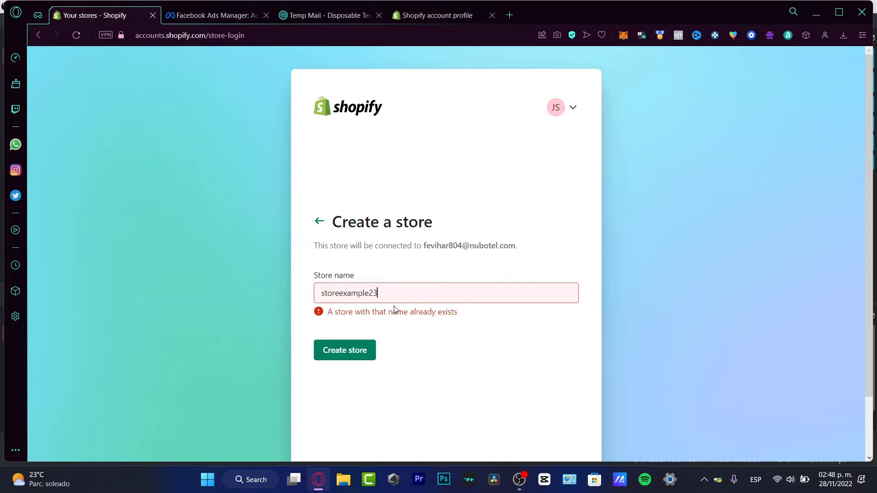
text(yo)
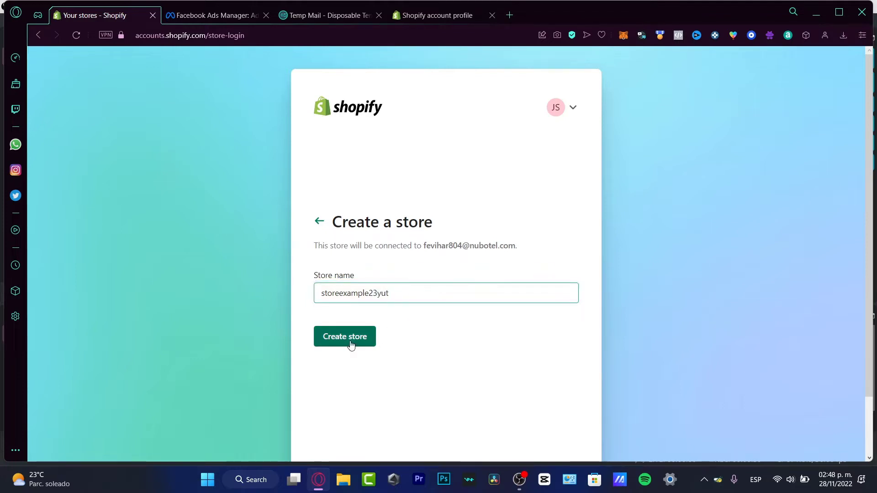
- Create the store, collapse the trial offer, and bring up the Apps search with recommended apps
click(350, 344)
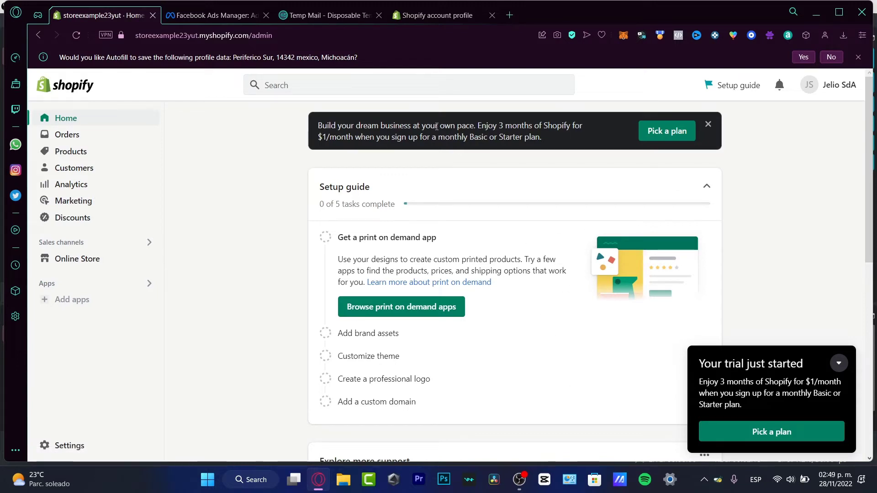
click(840, 363)
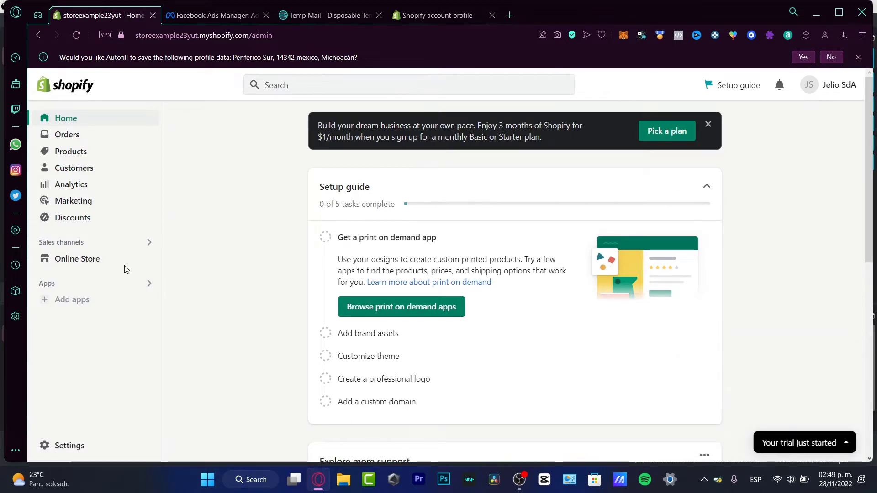
click(56, 290)
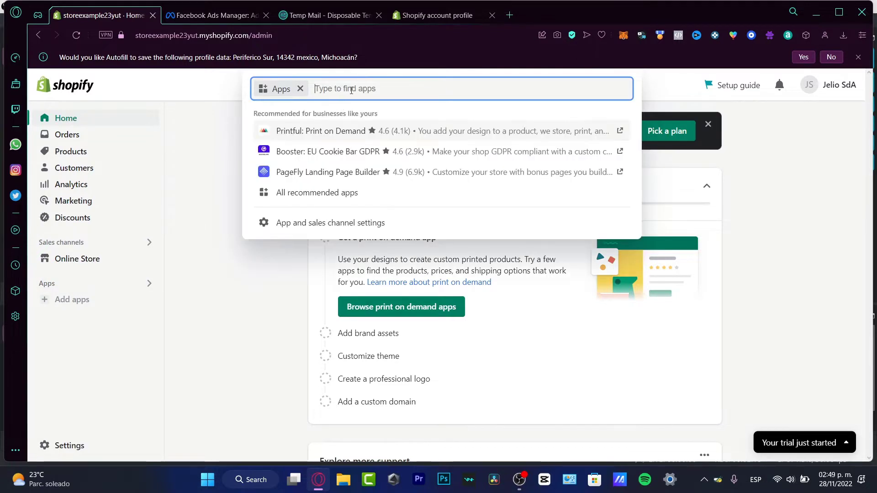
- Search the Shopify App Store for 'facebook' and browse the 908 results
text(facebook)
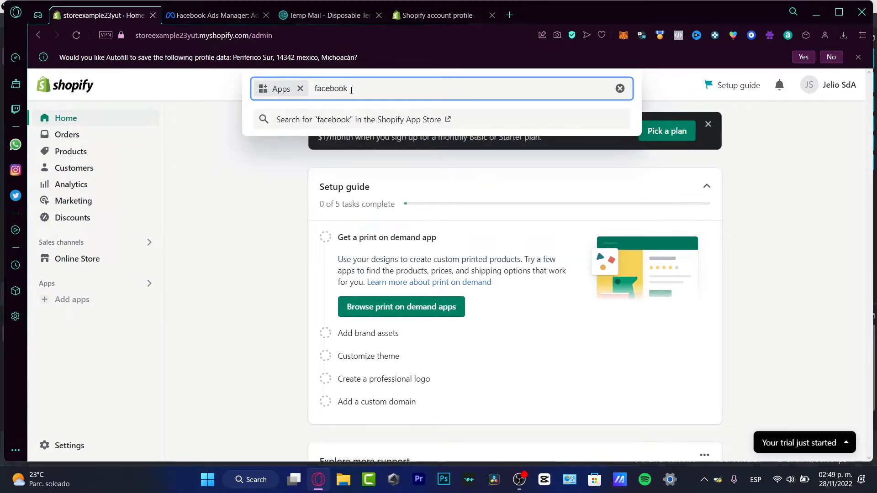
click(512, 120)
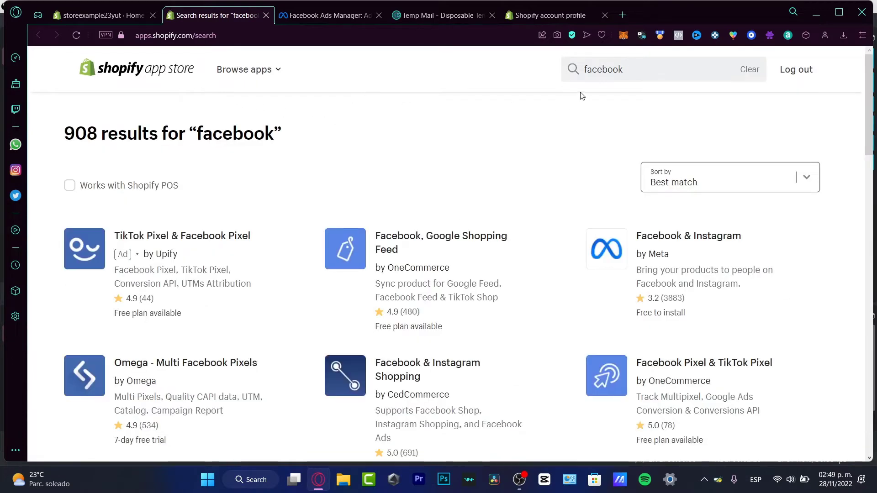
click(637, 69)
click(538, 121)
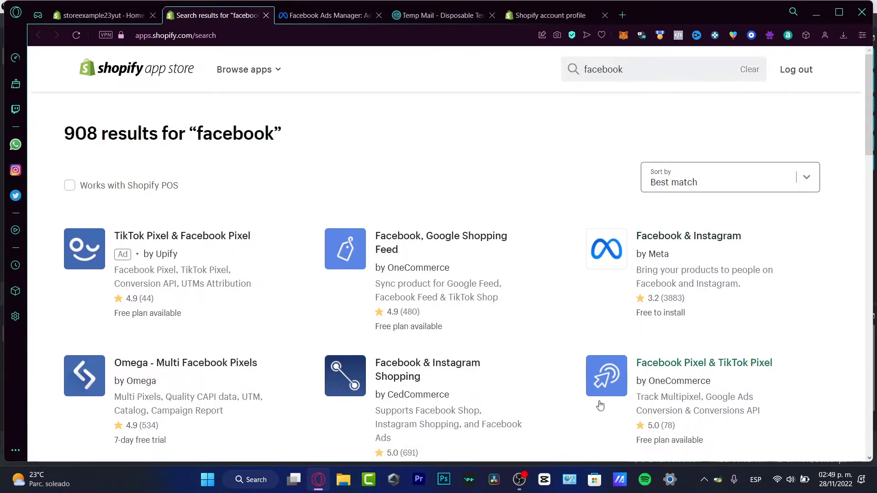
scroll(600, 406, down, 7)
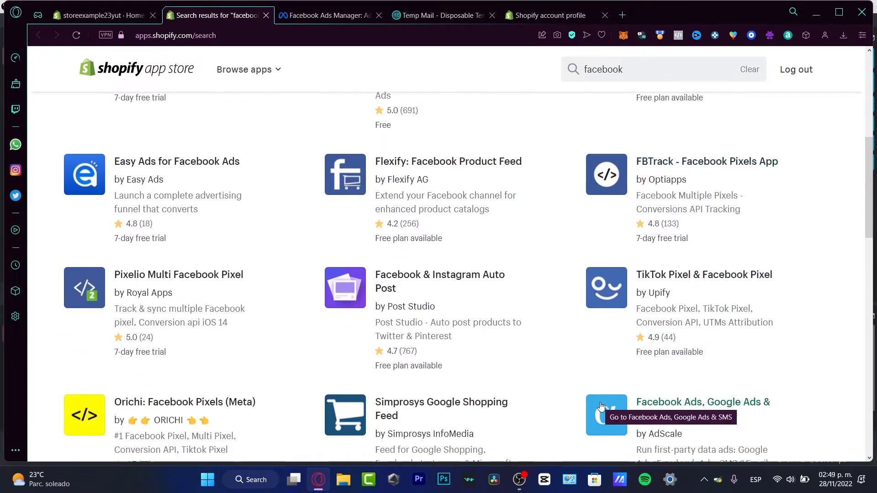
scroll(602, 411, up, 7)
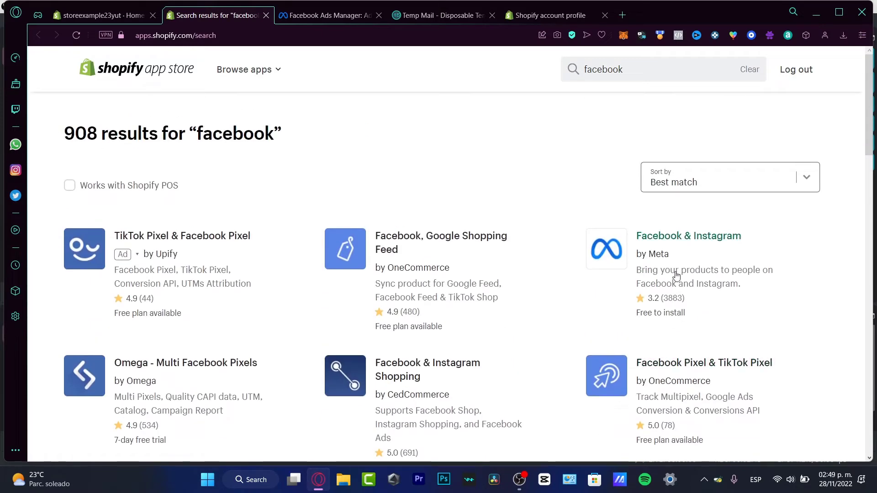
drag(673, 258, 651, 258)
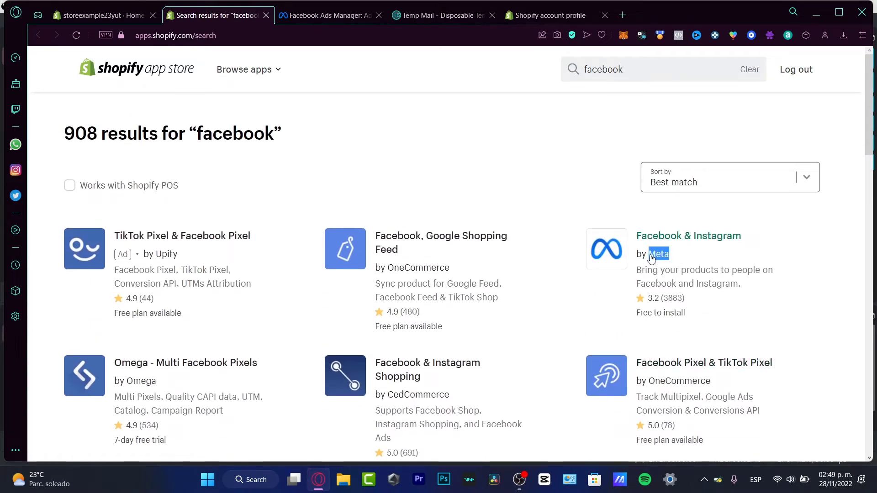
- Open Meta's Facebook & Instagram listing, add the app, and confirm it as a sales channel
click(706, 240)
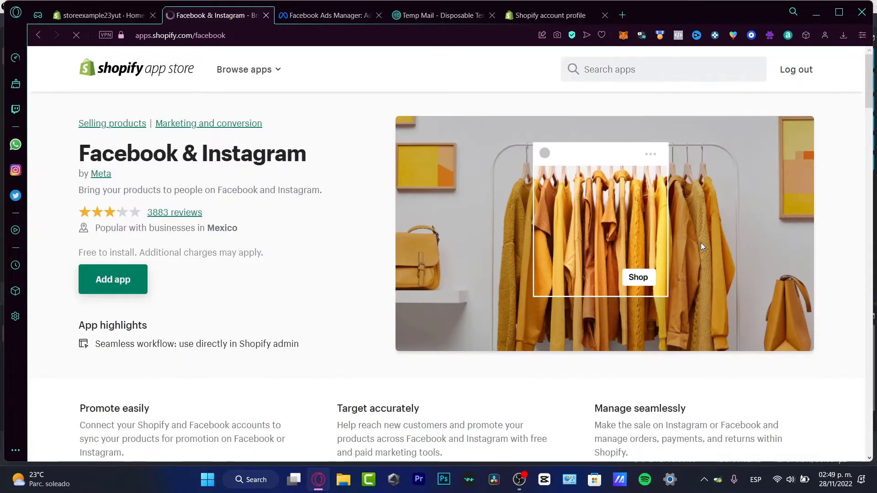
click(140, 281)
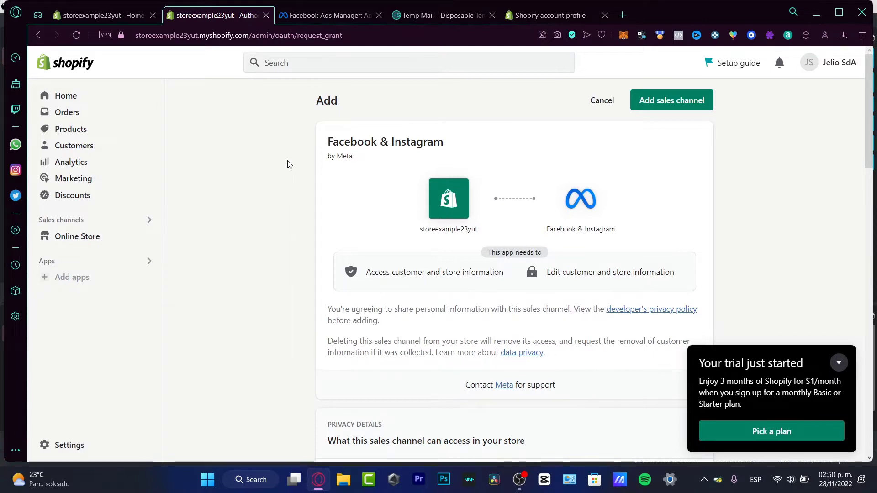
click(698, 105)
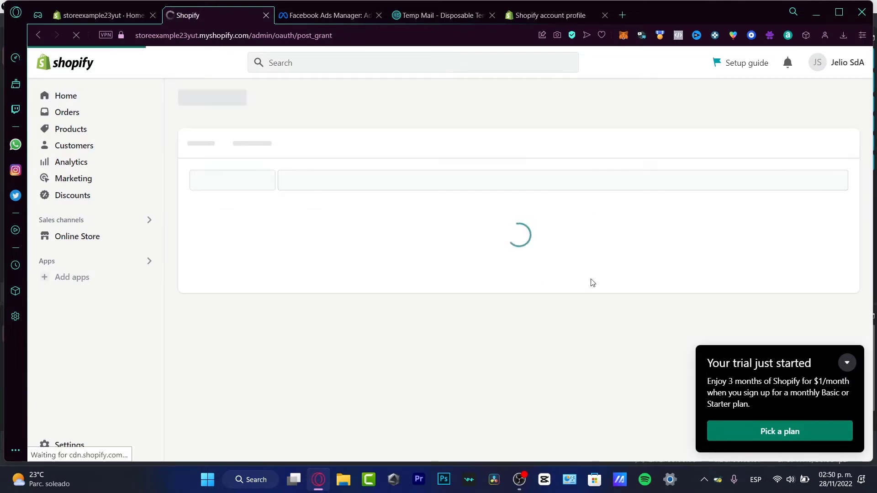
- Collapse the trial offer, glance at the Ads Manager tab, then return and scroll to Start setup
click(847, 363)
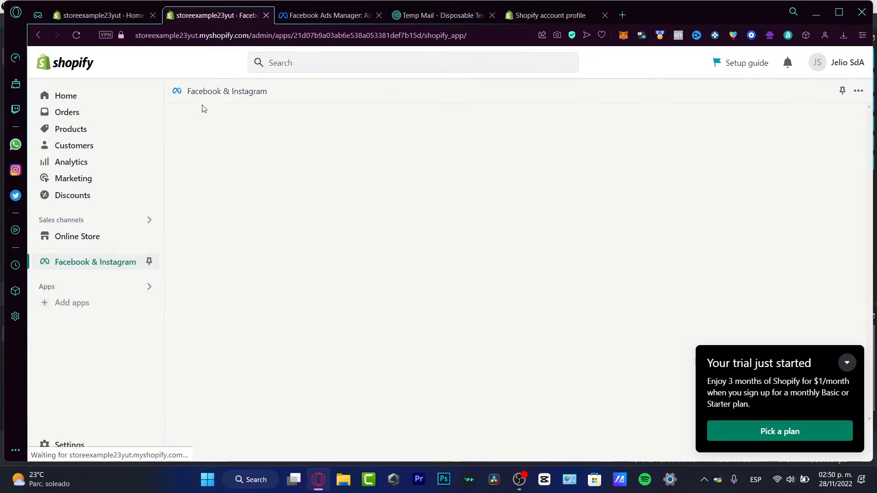
click(846, 363)
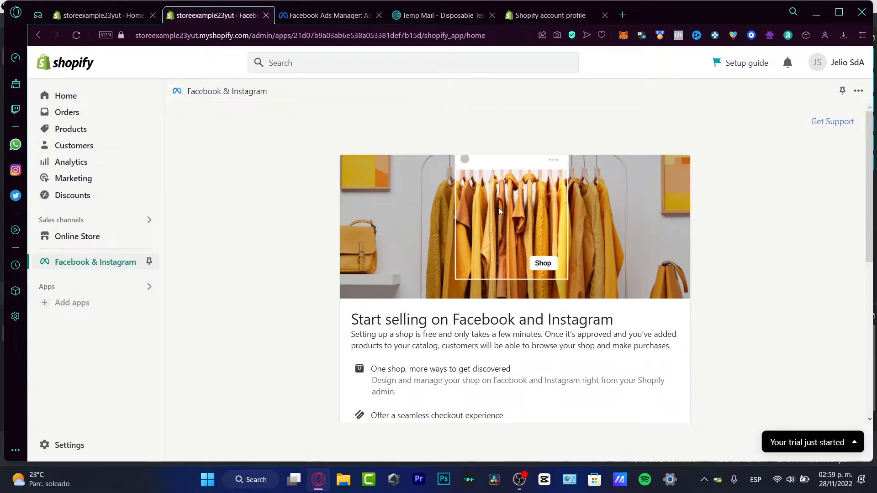
click(326, 15)
mouse_move(402, 69)
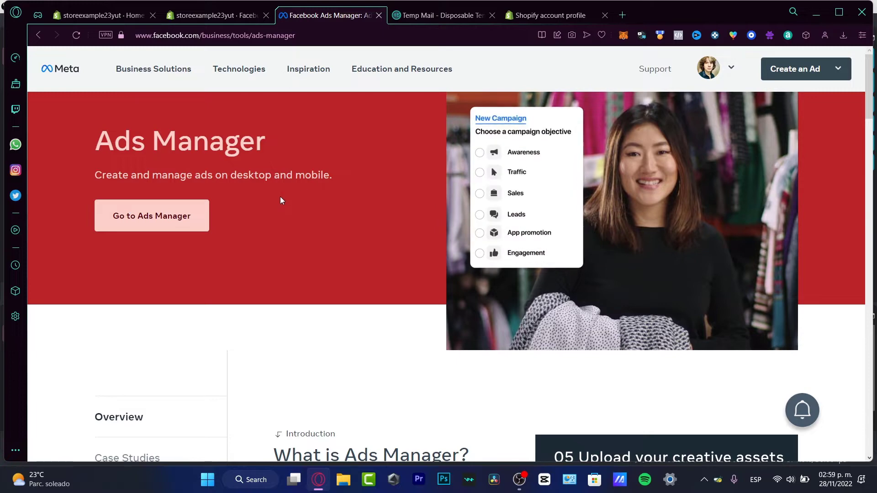
mouse_move(248, 69)
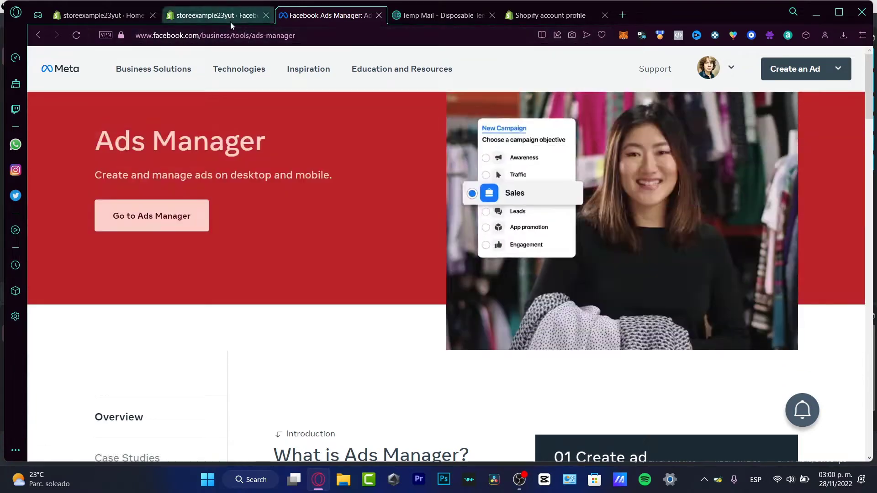
click(230, 21)
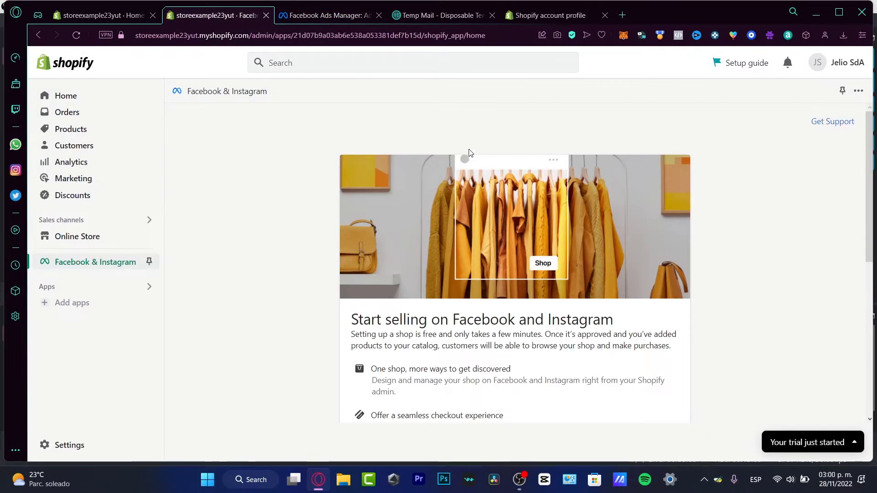
scroll(775, 274, down, 7)
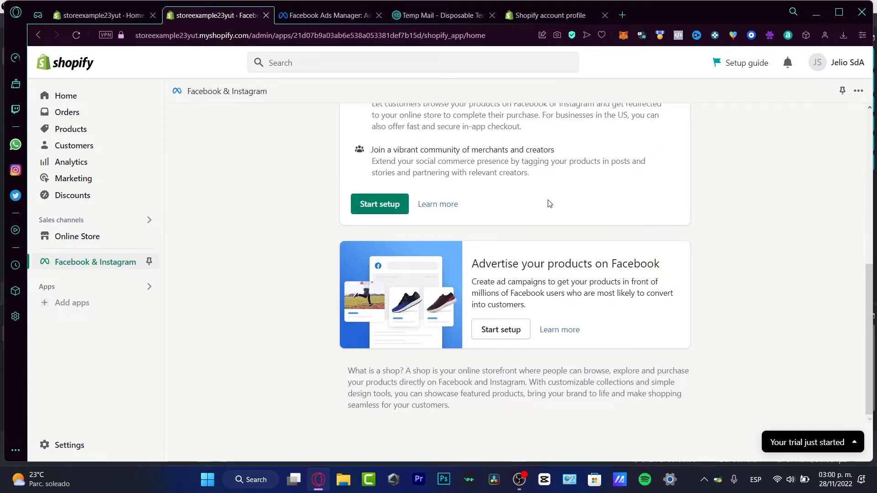
- Start the Facebook & Instagram shop setup and connect a Facebook account via the login popup
click(388, 209)
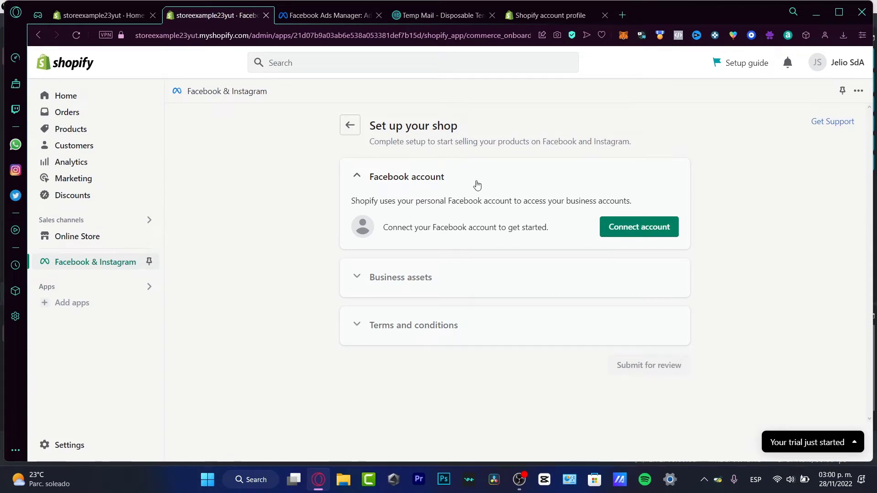
click(624, 230)
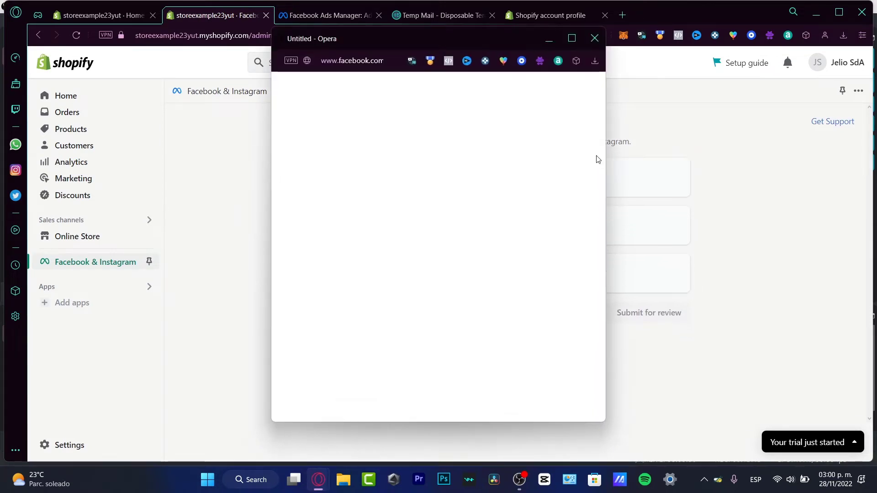
drag(466, 41, 707, 24)
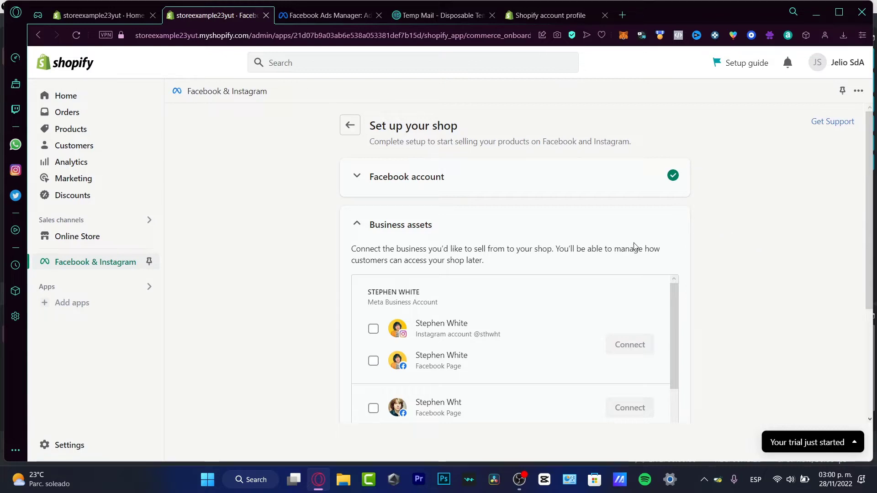
- Review the business assets list showing the Instagram account and Facebook Pages
scroll(658, 249, down, 4)
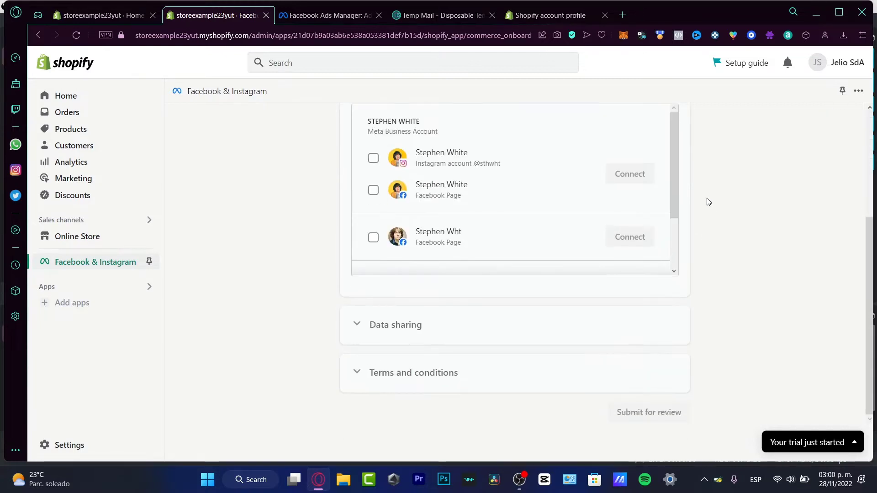
scroll(689, 180, up, 4)
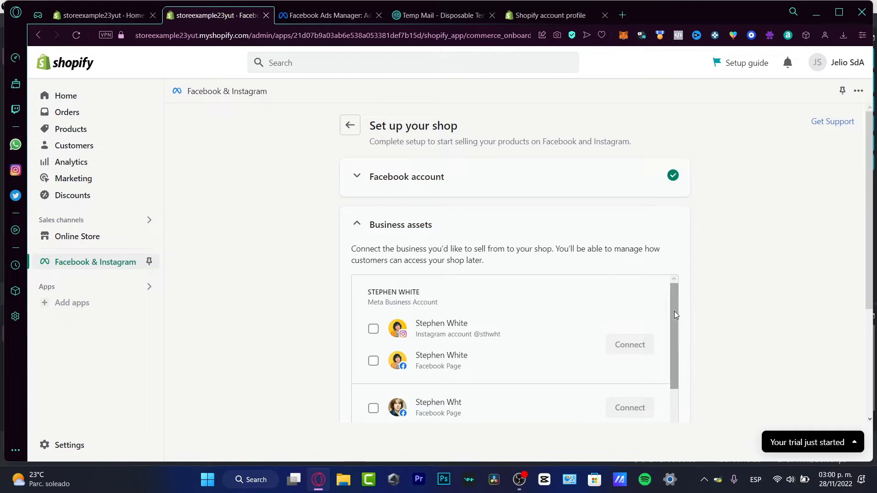
scroll(675, 311, down, 1)
scroll(674, 311, up, 1)
scroll(793, 313, down, 4)
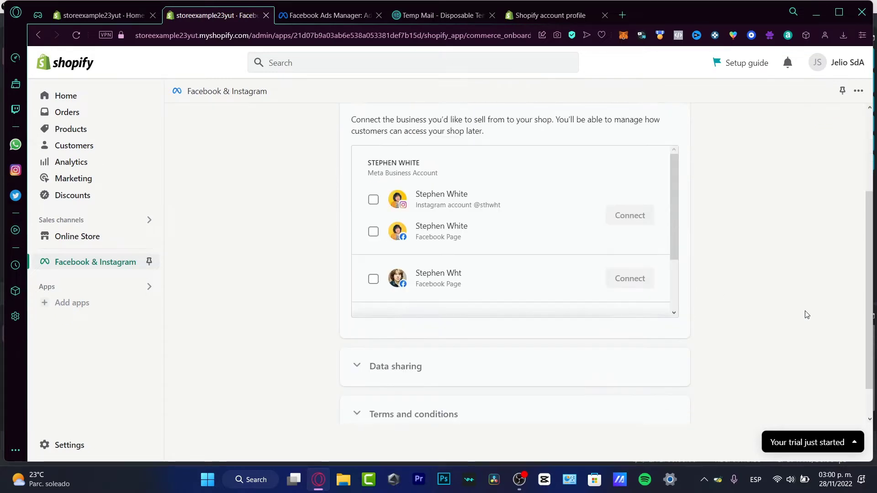
drag(673, 152, 679, 231)
drag(490, 255, 391, 260)
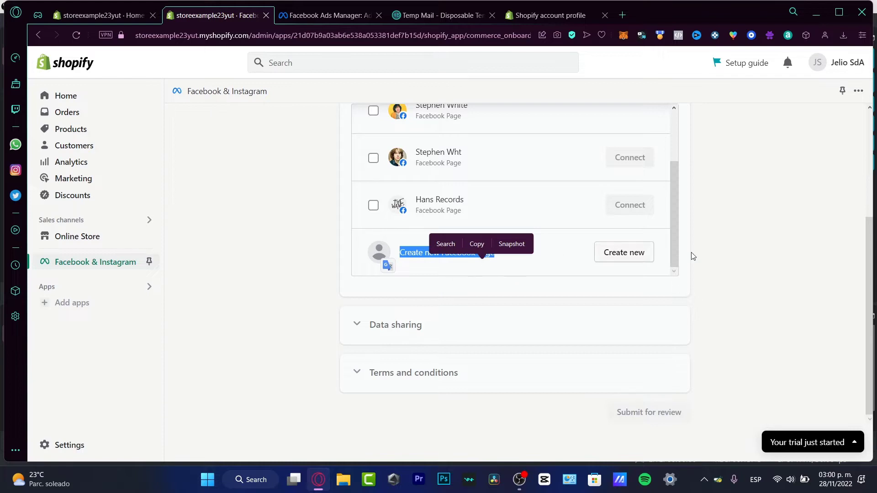
scroll(670, 255, up, 3)
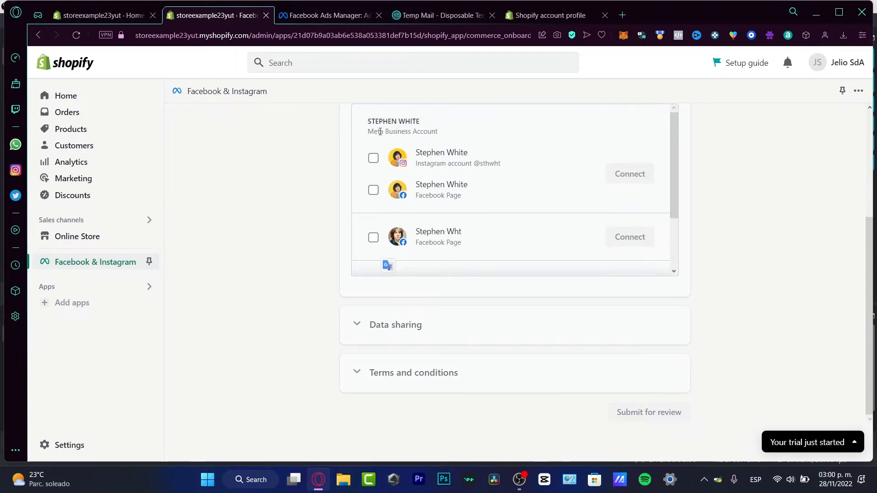
drag(380, 131, 452, 138)
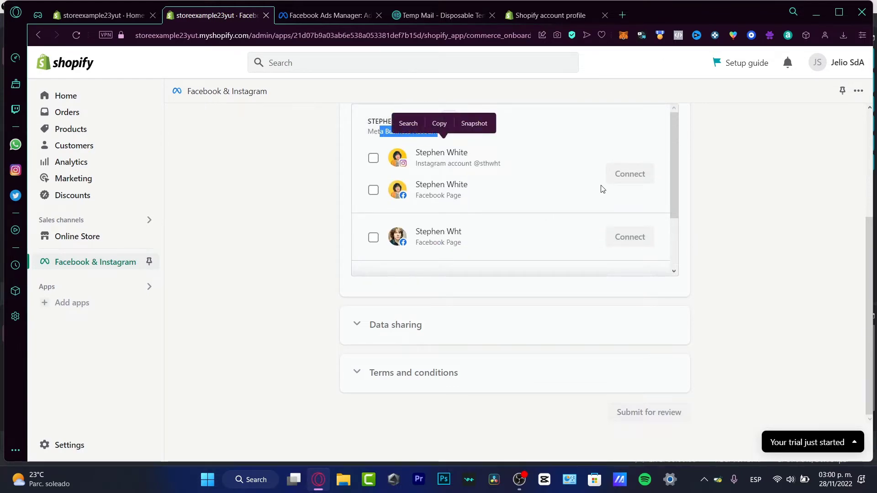
click(353, 138)
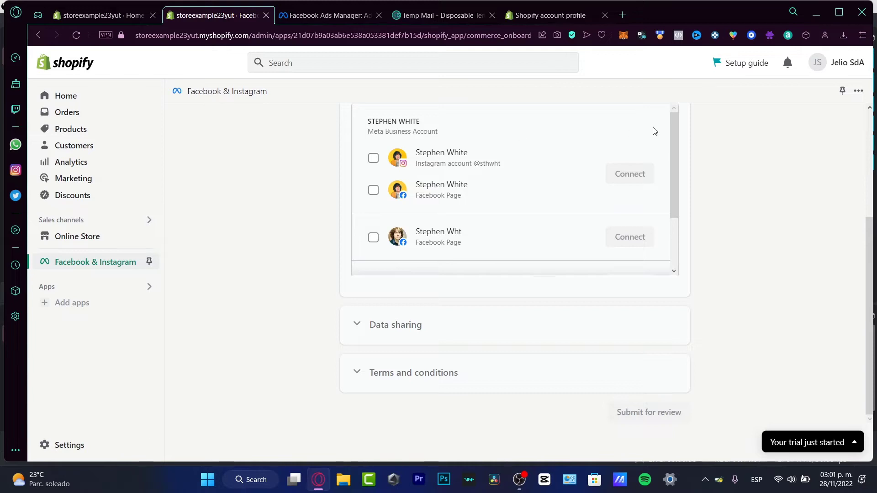
- From the Ads Manager tab, search the address bar for 'meta business' and open Meta Business Suite
click(347, 16)
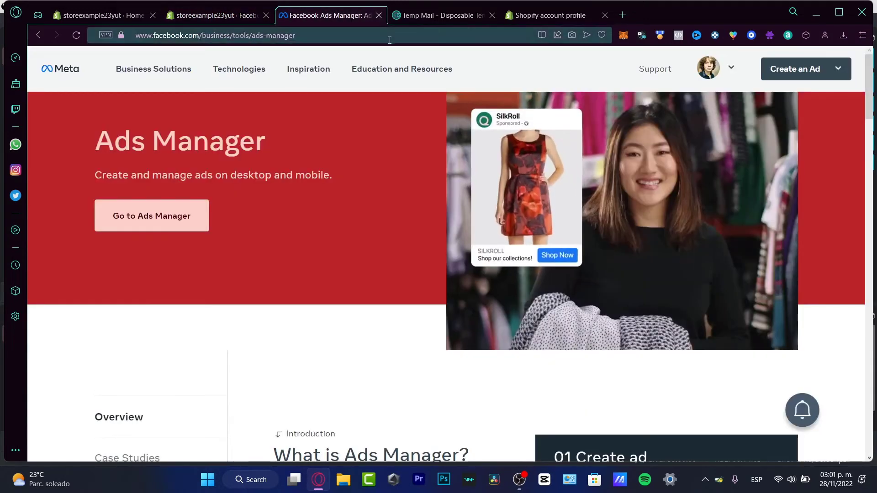
mouse_move(204, 77)
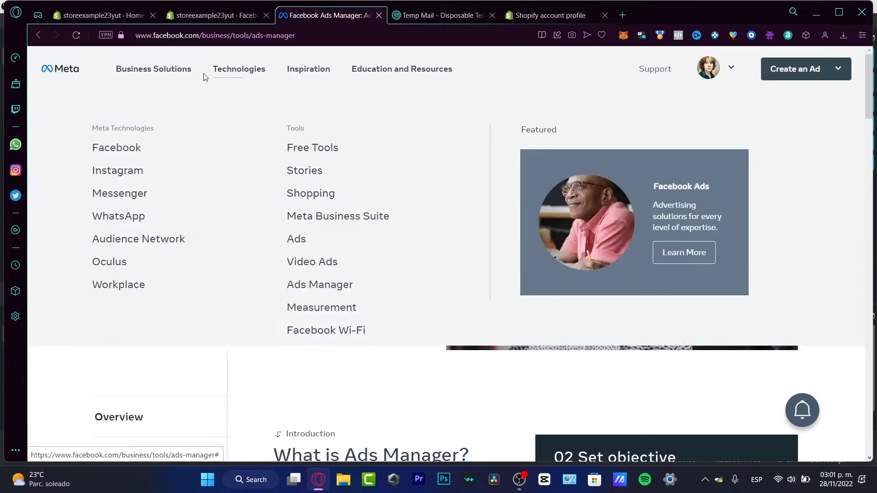
click(216, 37)
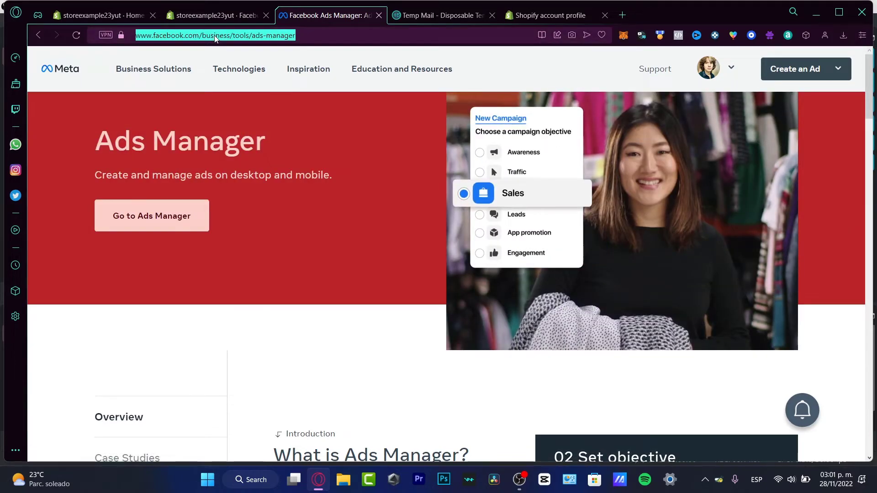
text(meta )
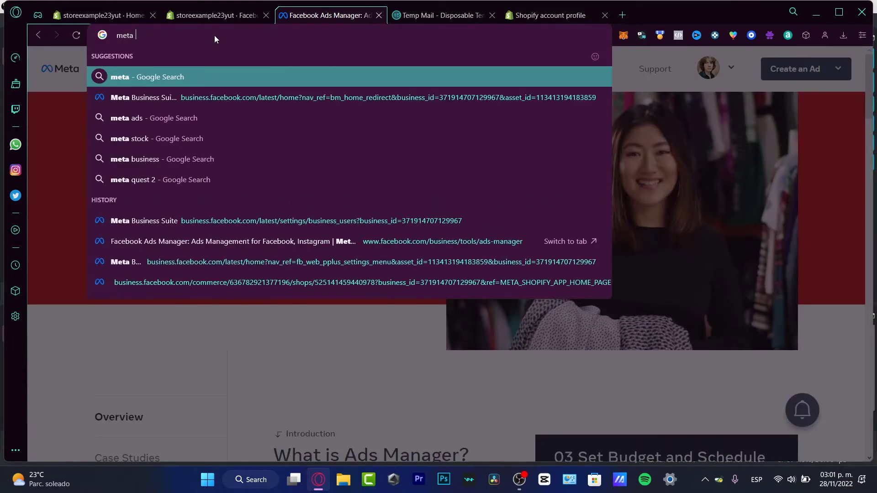
text(businn)
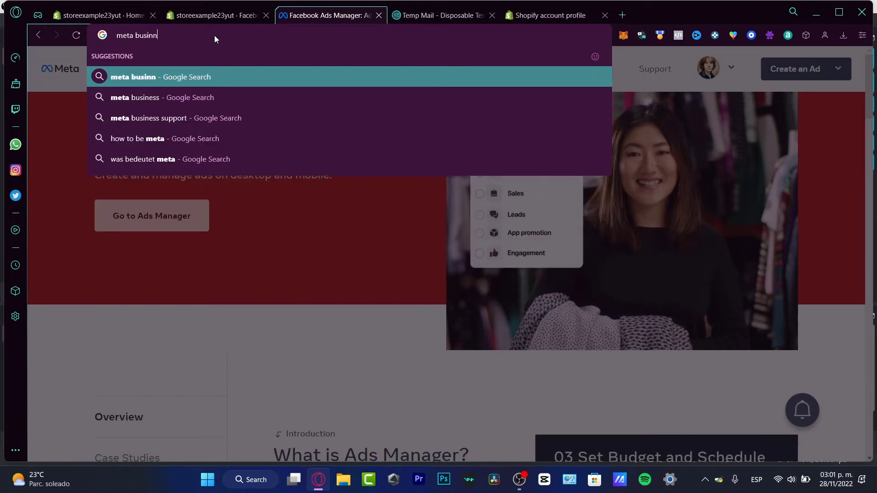
key(BackSpace)
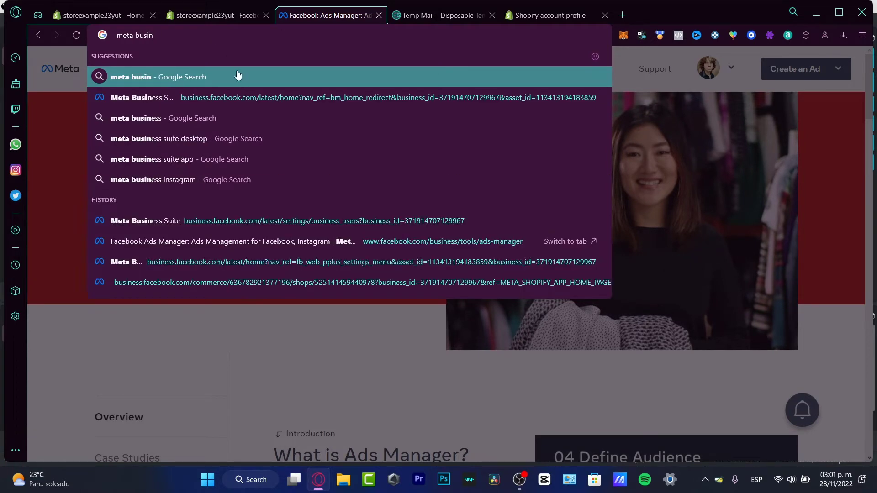
key(Return)
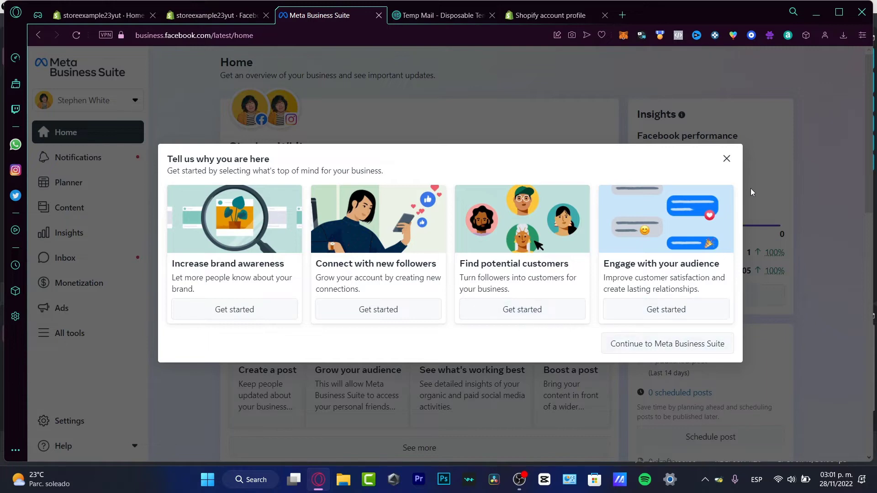
- Dismiss the welcome prompt, scroll through All tools, and open Settings on the People section
click(726, 159)
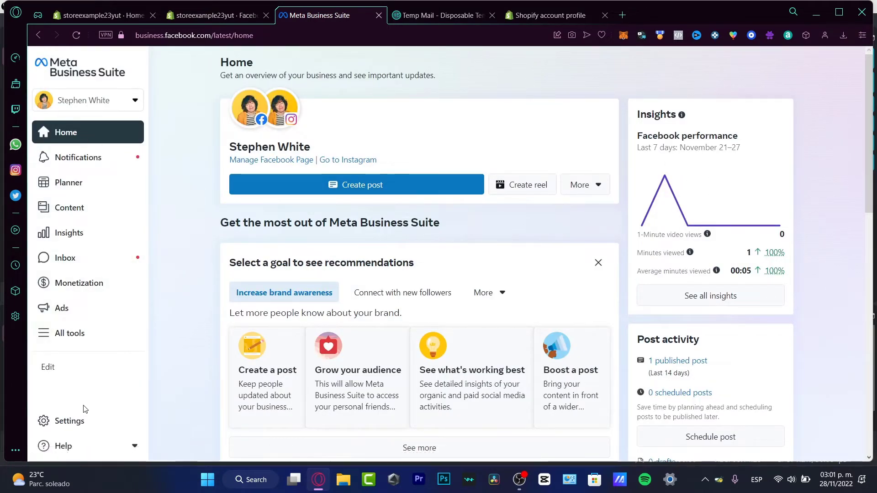
click(69, 336)
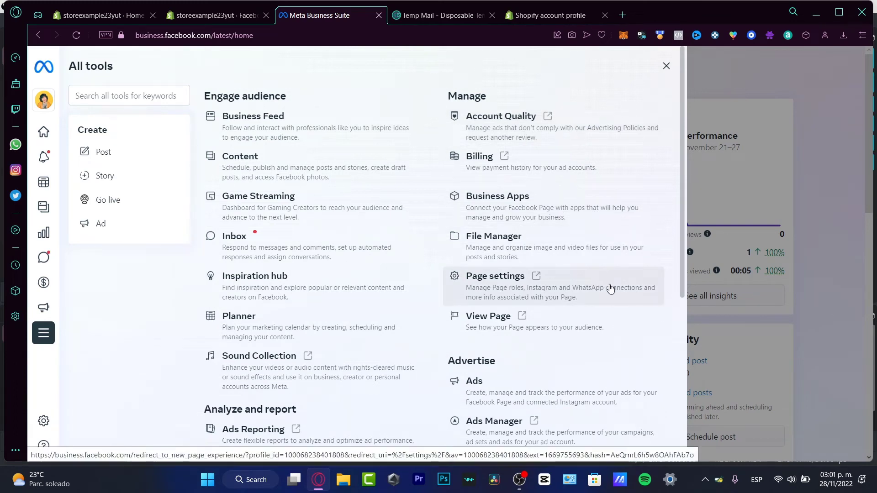
scroll(574, 378, down, 4)
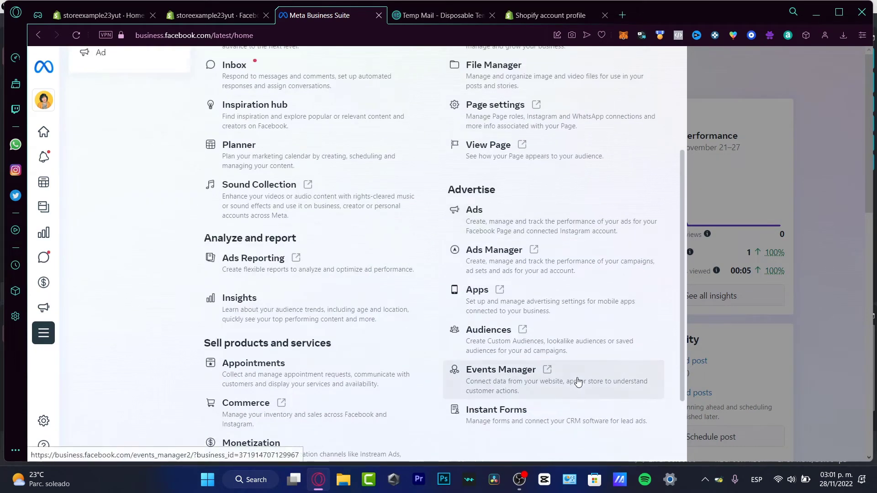
scroll(567, 370, down, 2)
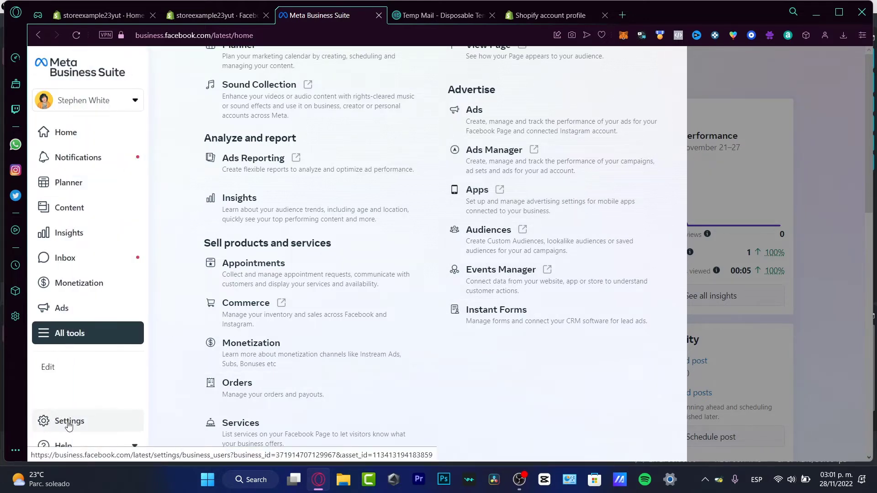
click(69, 425)
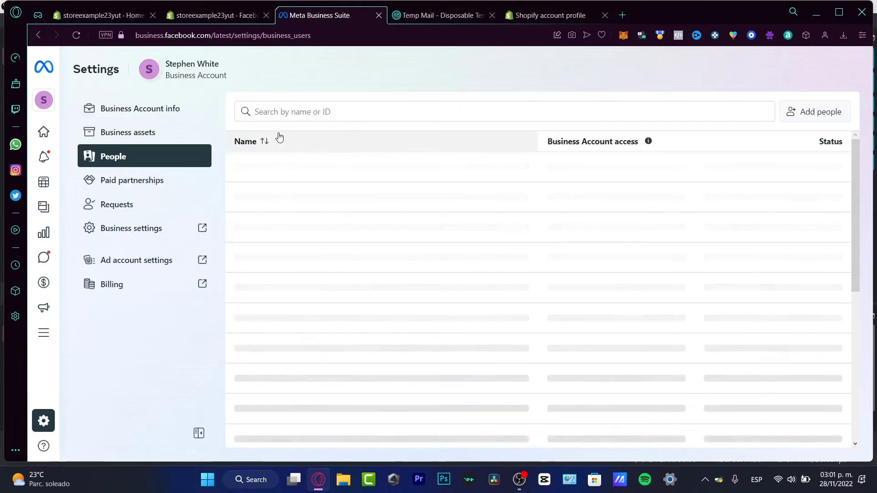
- Open Business assets, close the Add assets dialog, and scroll the Page, ad account, catalog, app and pixel
click(165, 136)
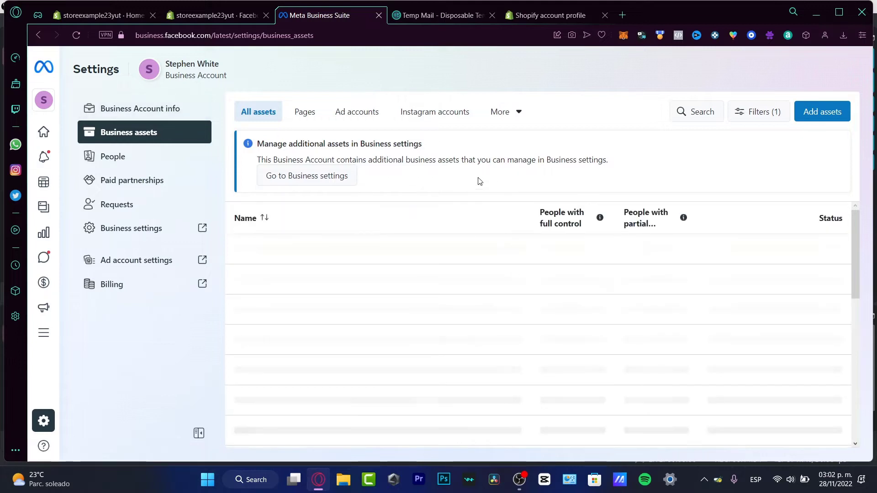
click(816, 115)
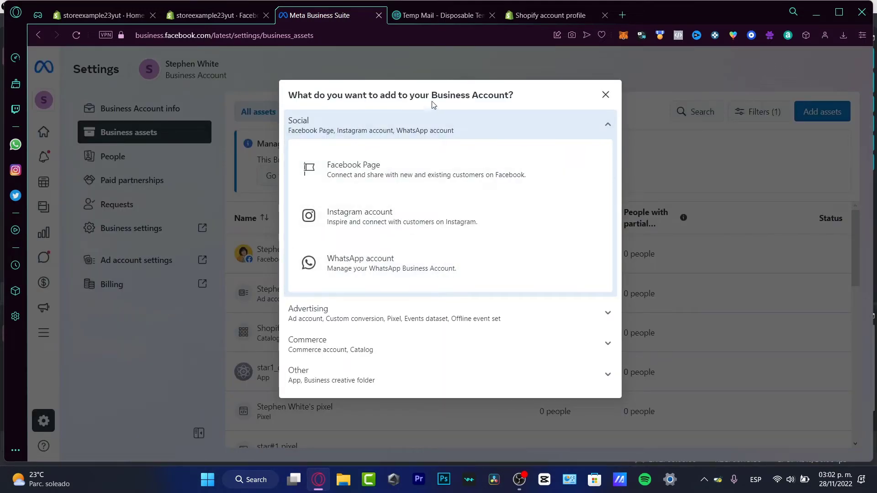
drag(430, 95, 513, 96)
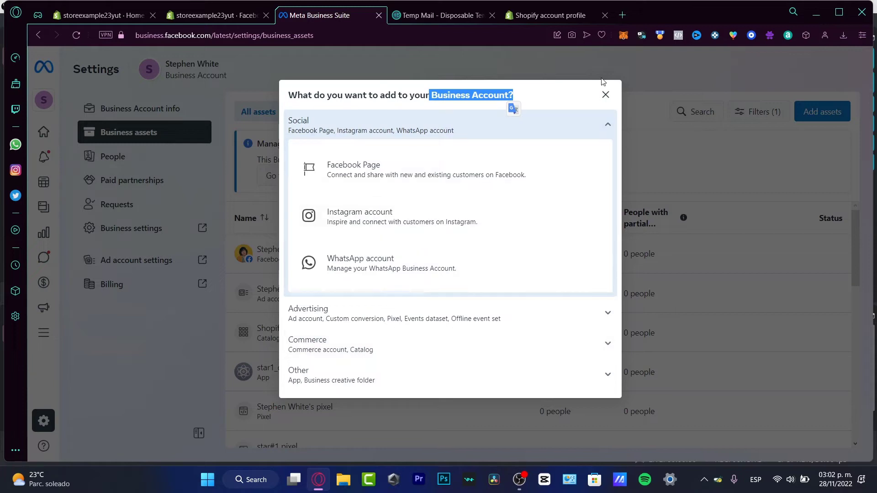
click(606, 94)
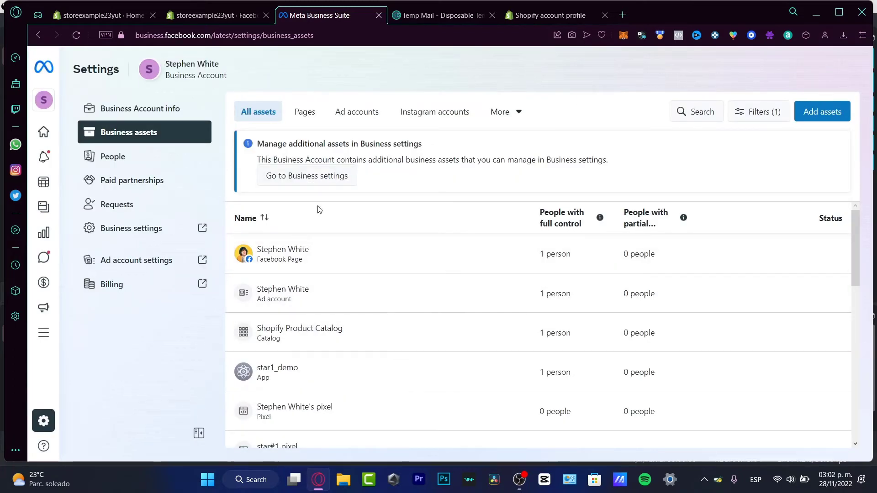
scroll(501, 282, down, 6)
scroll(504, 279, up, 6)
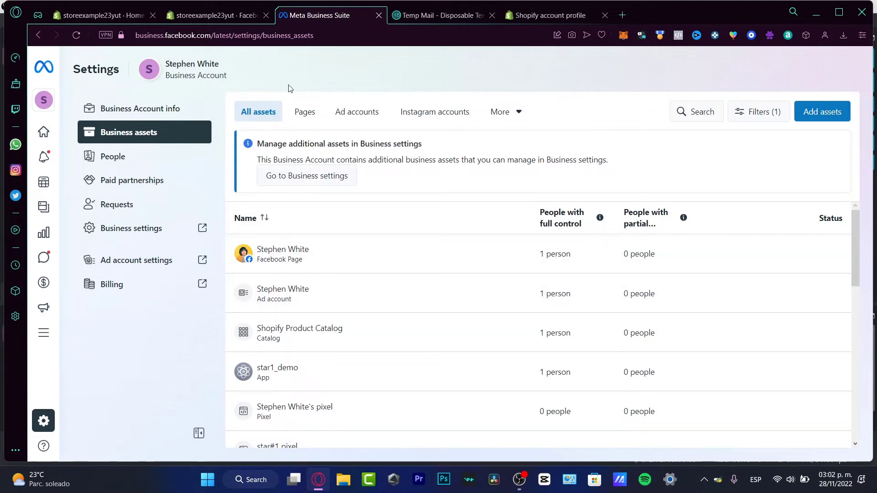
- Back in Shopify, select and connect the Facebook Page, then open data sharing showing Enhanced
click(205, 15)
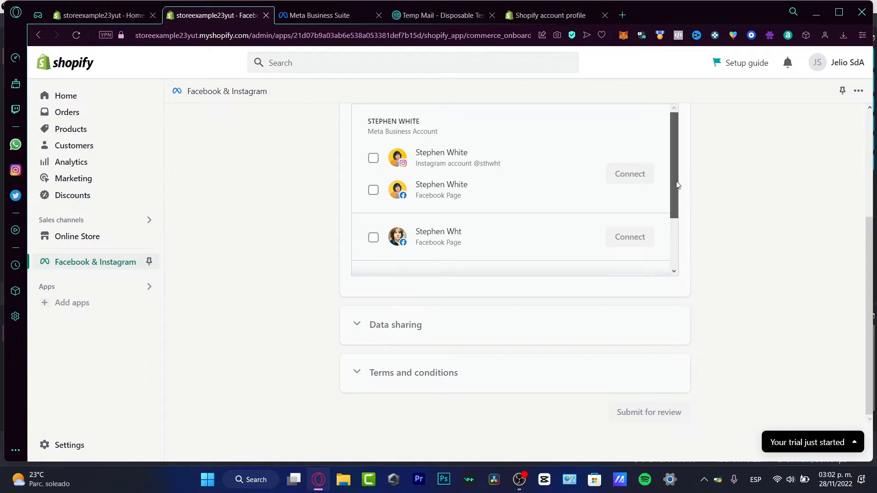
drag(674, 215, 769, 178)
scroll(762, 181, up, 3)
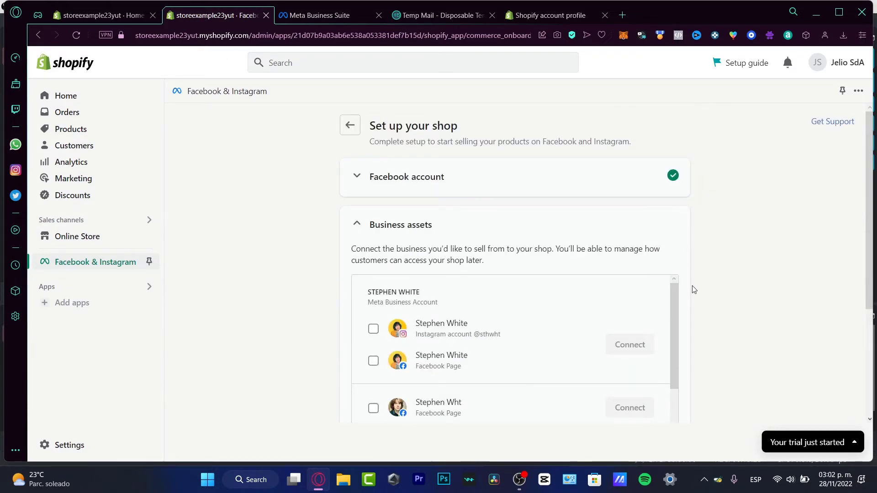
click(373, 361)
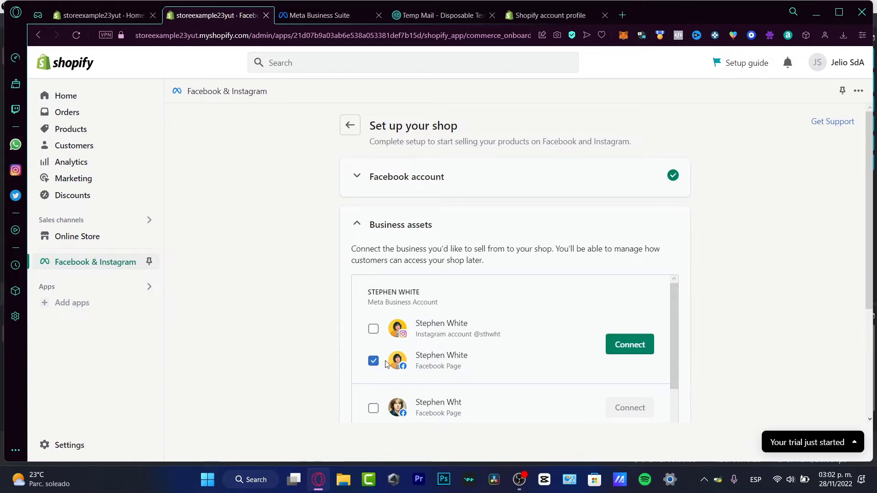
click(629, 355)
click(637, 354)
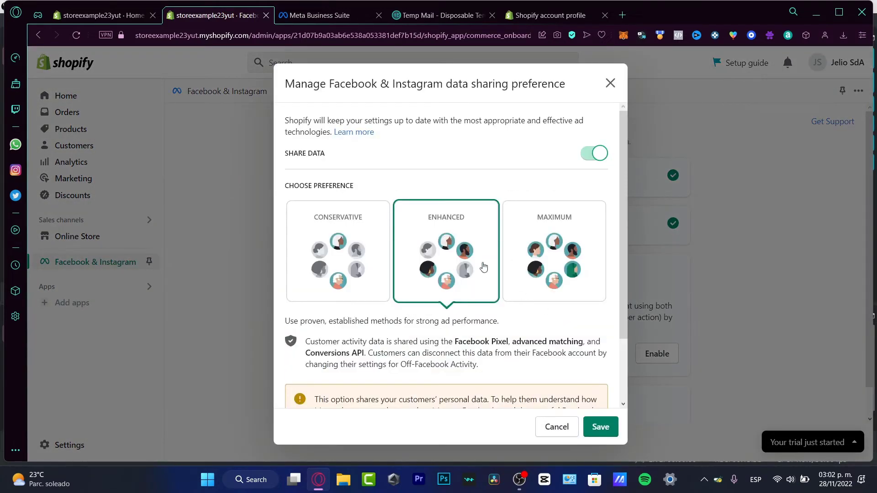
- Review the shared data types under View details, then save Enhanced data sharing
scroll(497, 132, down, 2)
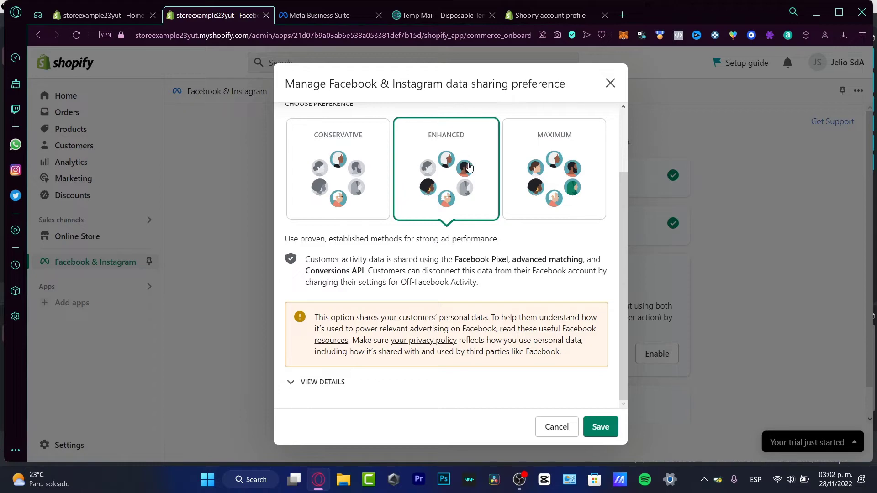
click(327, 382)
scroll(538, 248, down, 5)
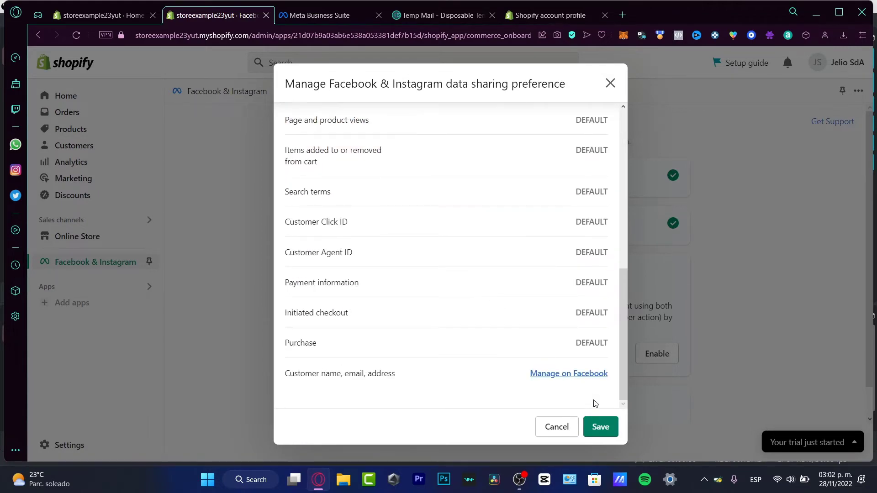
click(601, 427)
- Look over the pixel-connection list of existing Facebook pixels
scroll(709, 242, down, 7)
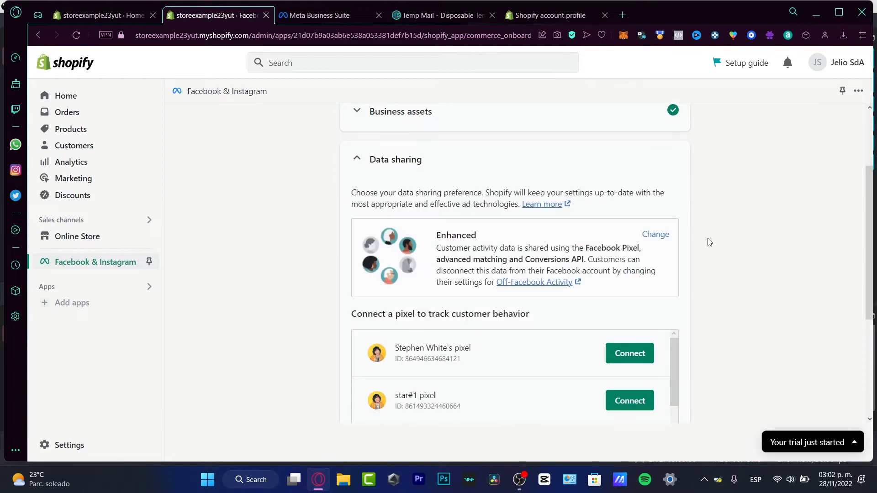
scroll(709, 242, up, 3)
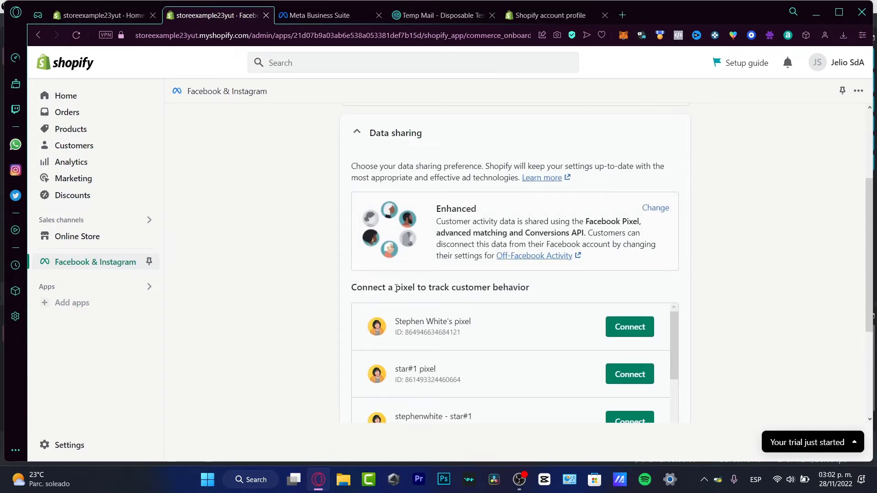
drag(395, 288, 638, 290)
scroll(740, 261, down, 3)
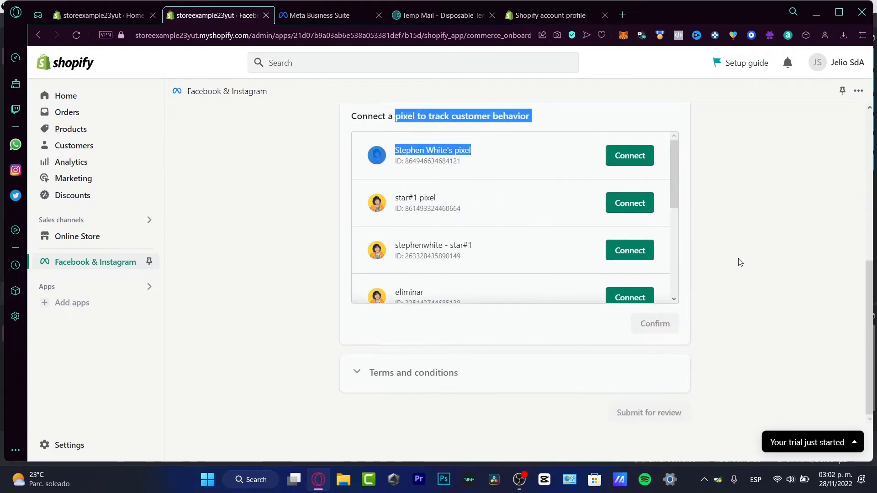
click(458, 118)
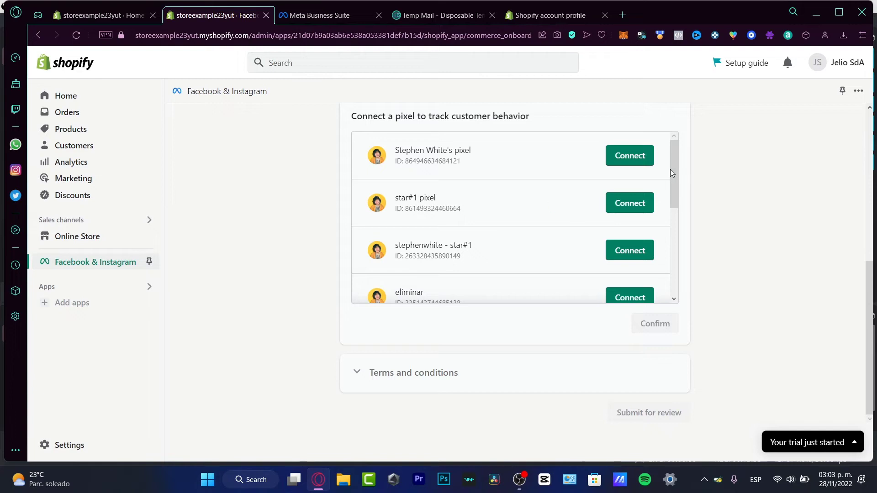
drag(670, 172, 701, 176)
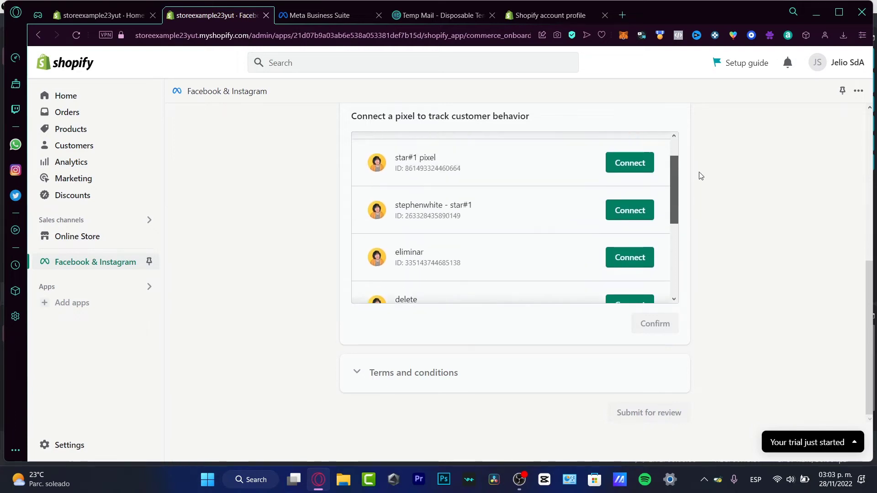
scroll(555, 201, up, 1)
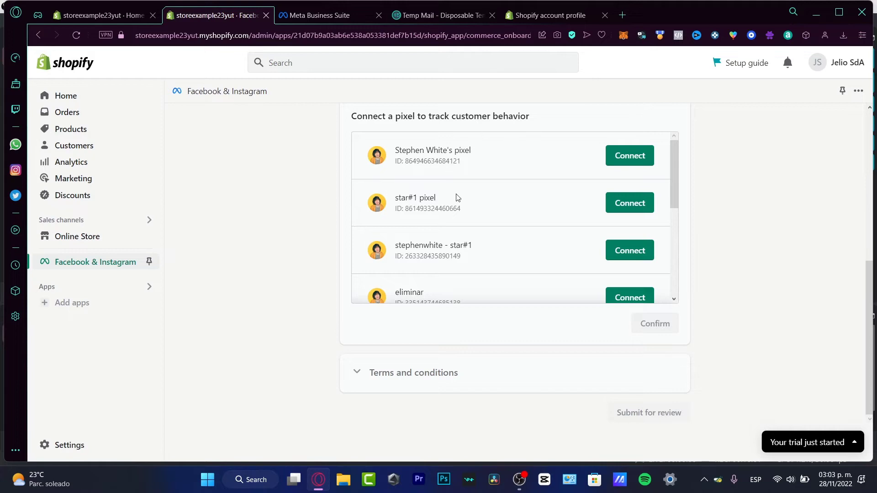
- Compare the Meta Business Suite assets with Shopify's pixel list and find the Create Facebook Pixel row
click(325, 21)
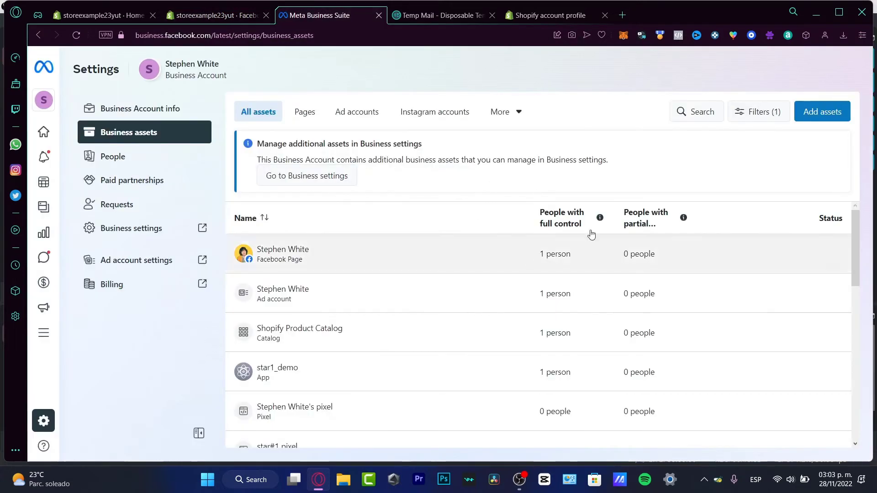
click(214, 15)
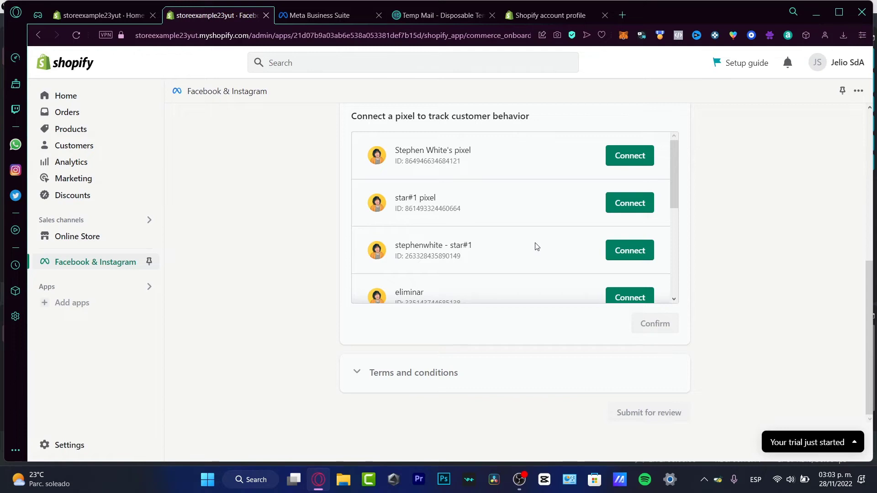
click(327, 21)
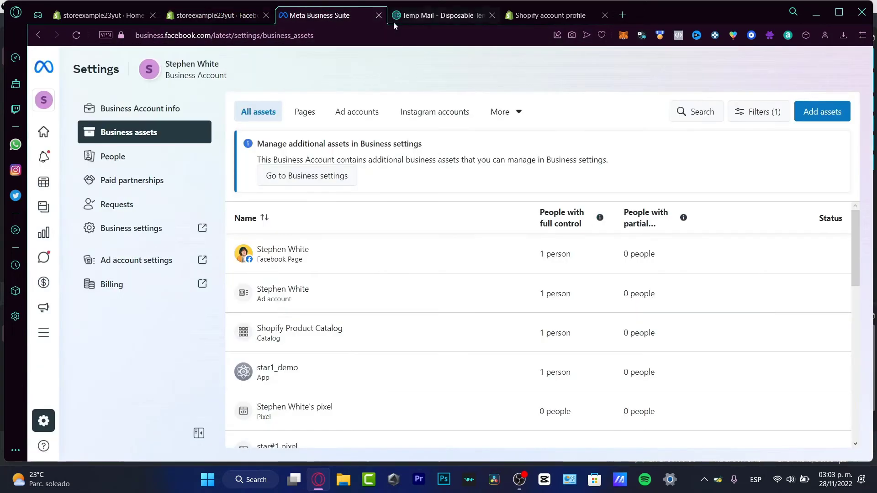
click(214, 15)
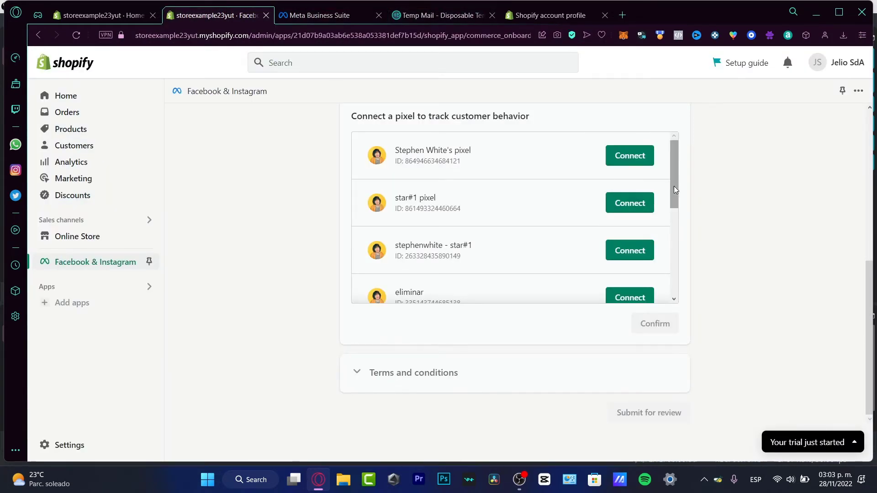
scroll(676, 192, down, 1)
drag(678, 206, 687, 294)
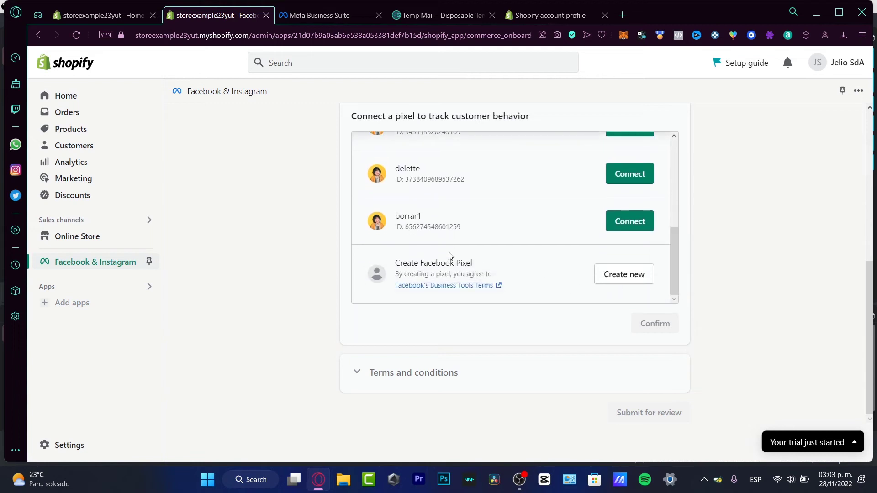
drag(412, 262, 478, 272)
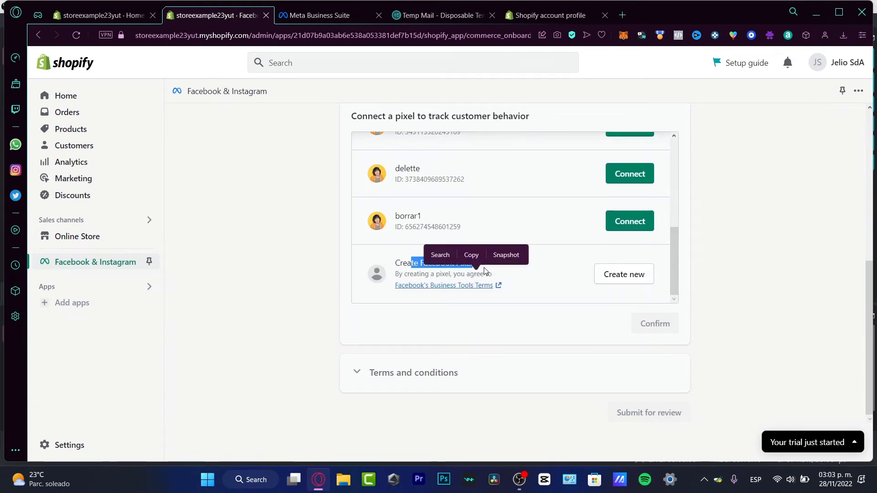
click(506, 277)
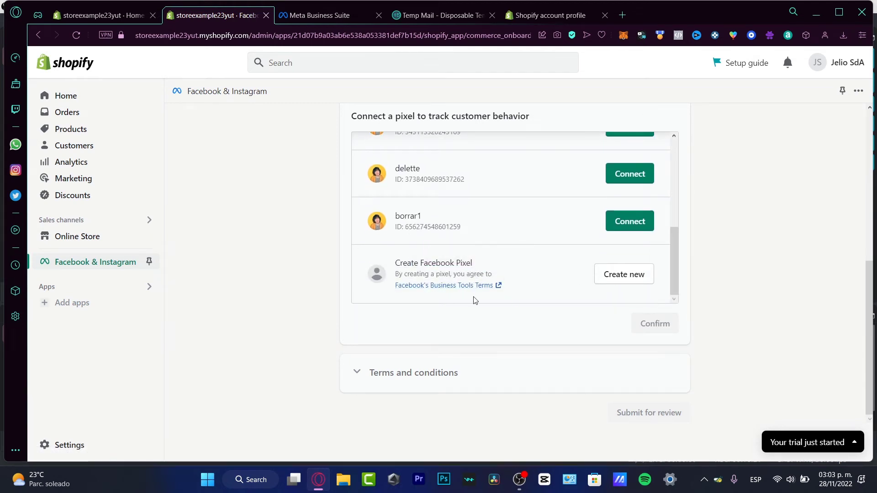
- Choose Create new Facebook Pixel and confirm it for data sharing
click(622, 275)
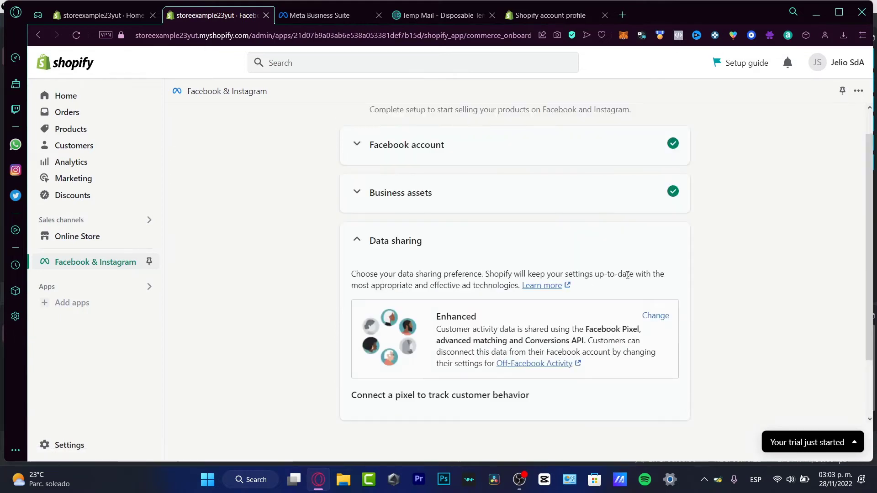
scroll(733, 264, down, 4)
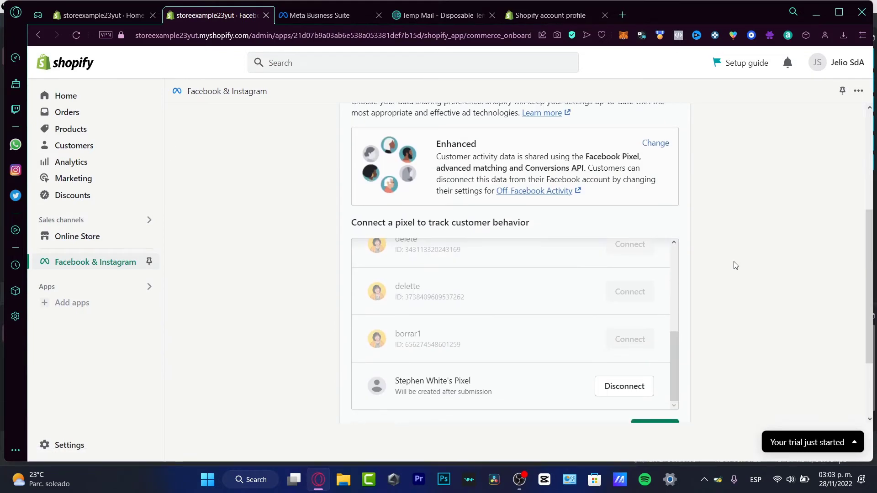
scroll(734, 264, down, 2)
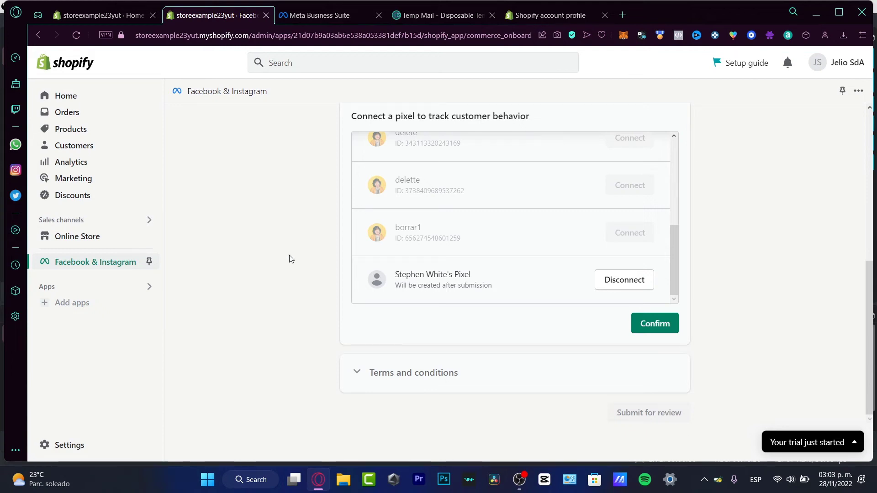
click(671, 332)
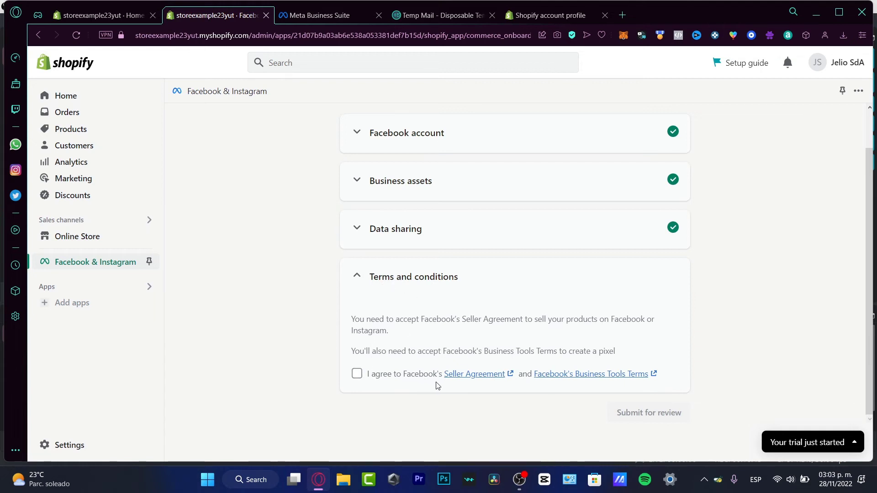
- Agree to Facebook's Seller Agreement and Business Tools Terms and submit the shop for review
click(358, 376)
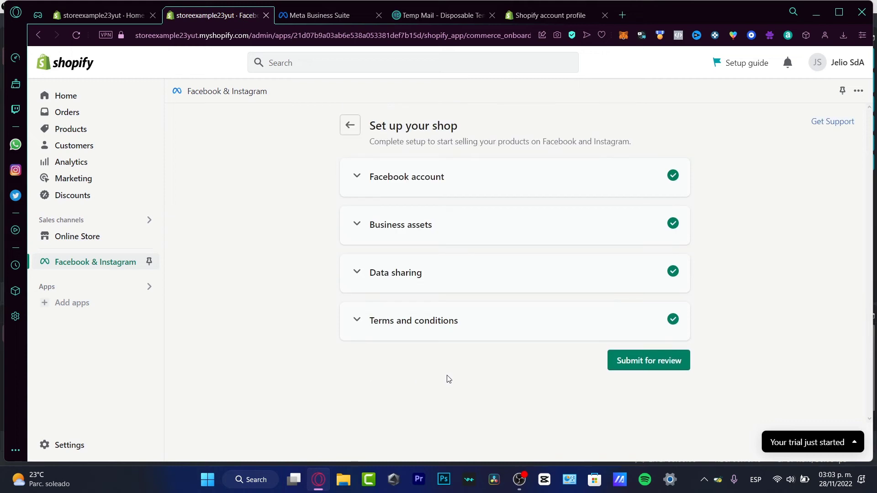
click(683, 371)
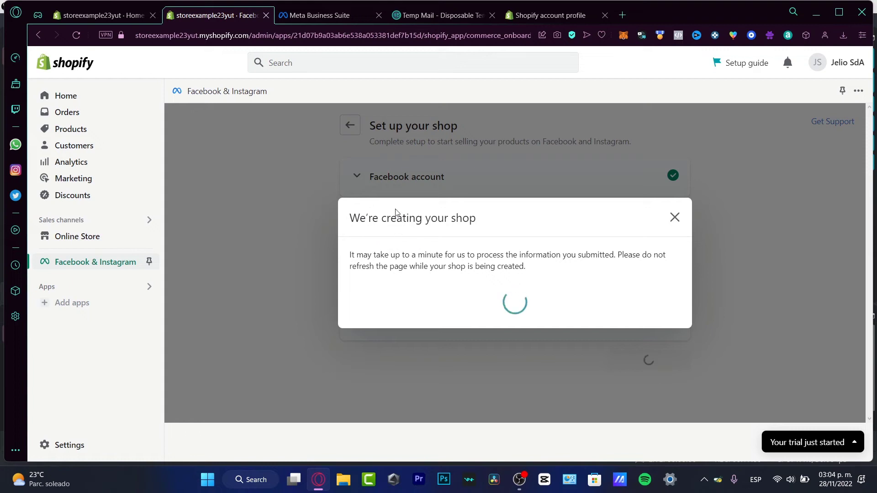
- Reload the Meta Business Suite assets list and open Ad account settings
click(333, 17)
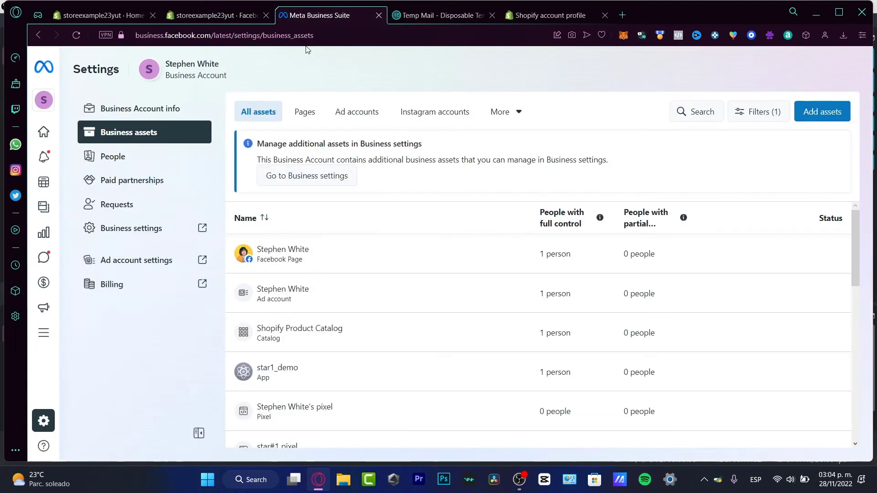
click(76, 36)
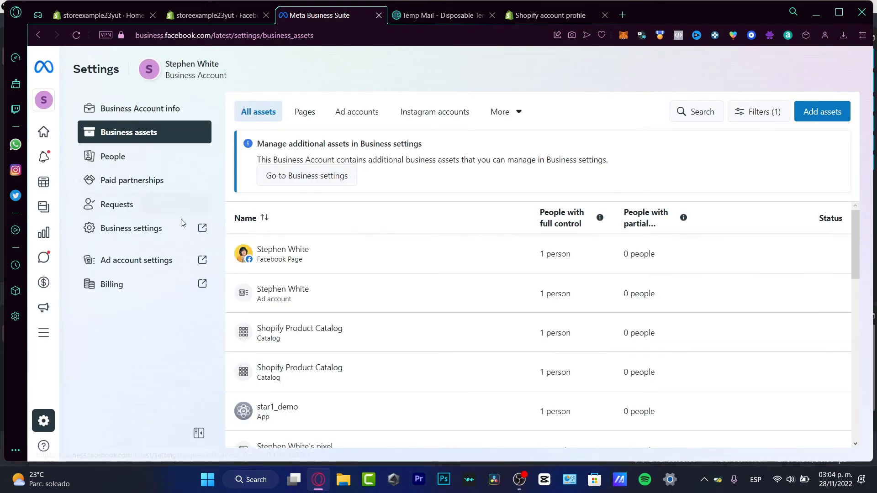
click(140, 270)
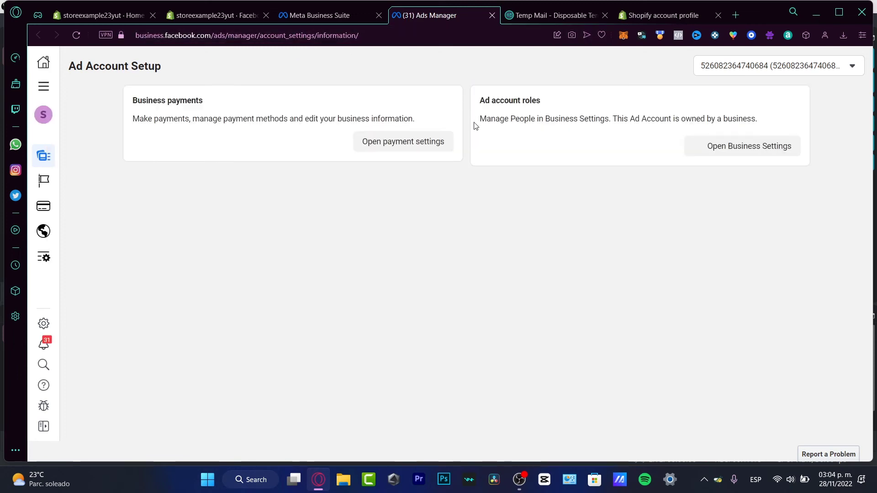
- Open Events Manager from All tools and browse the pixels overview
click(43, 86)
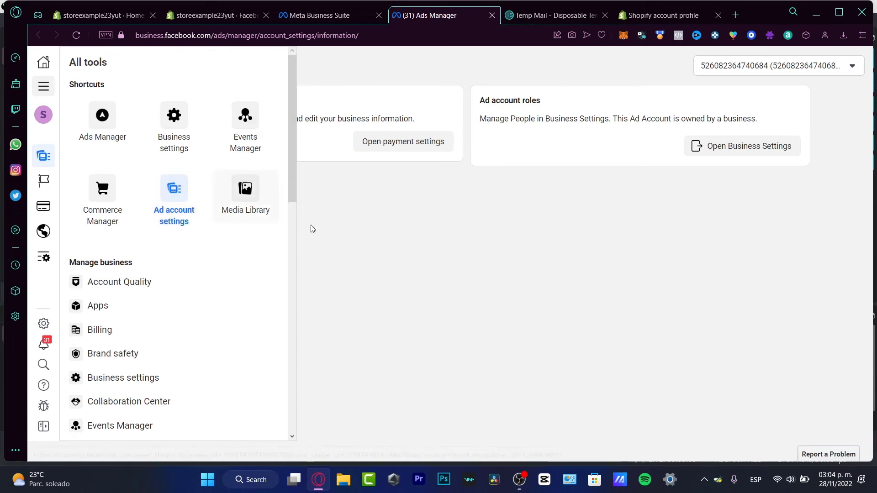
click(253, 140)
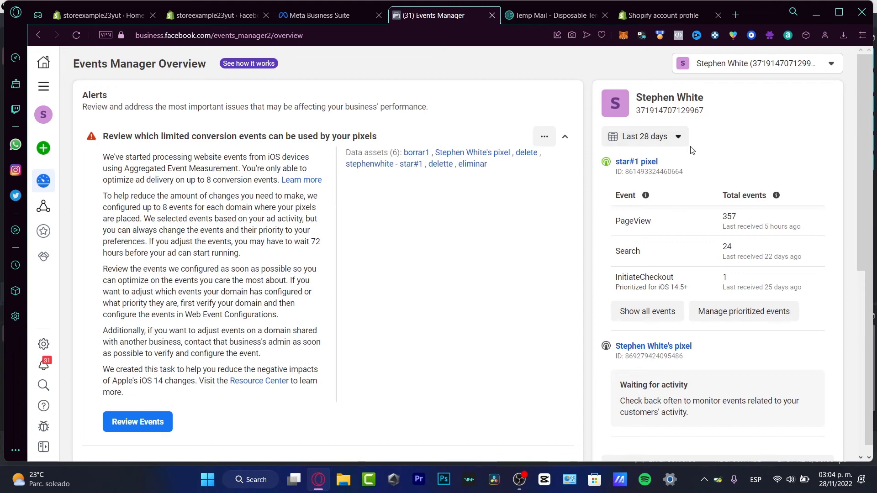
scroll(331, 284, down, 5)
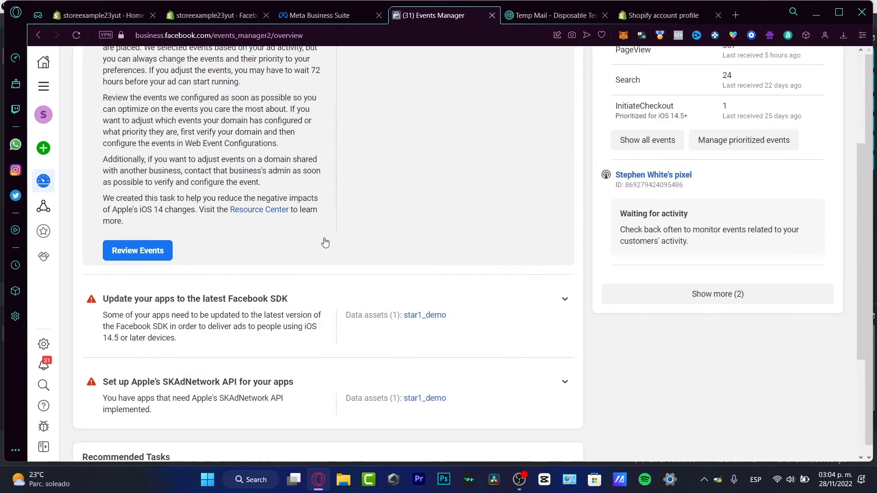
scroll(326, 246, down, 3)
scroll(327, 245, up, 8)
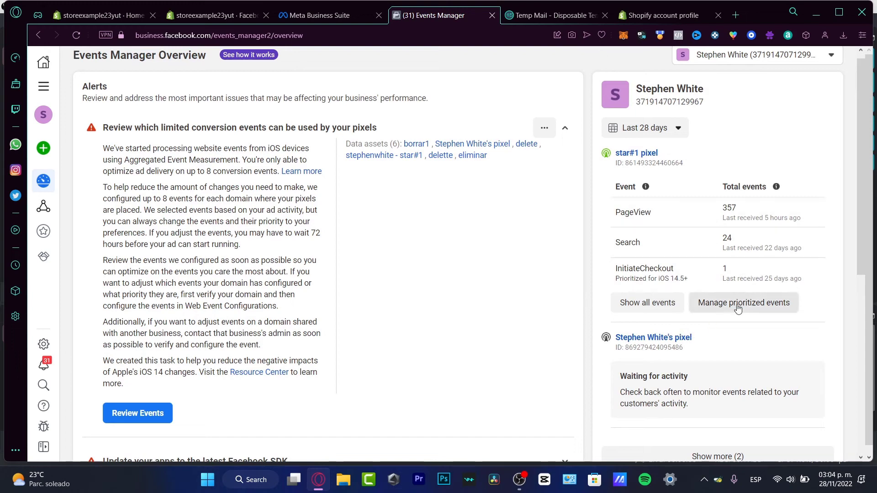
scroll(717, 347, down, 4)
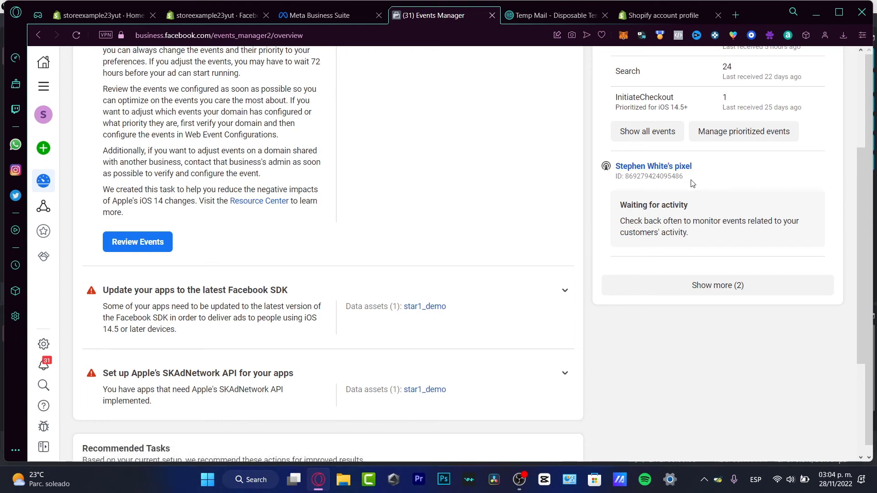
- Reveal the two remaining pixels, then return to Shopify's Facebook & Instagram channel
click(750, 286)
scroll(753, 292, down, 4)
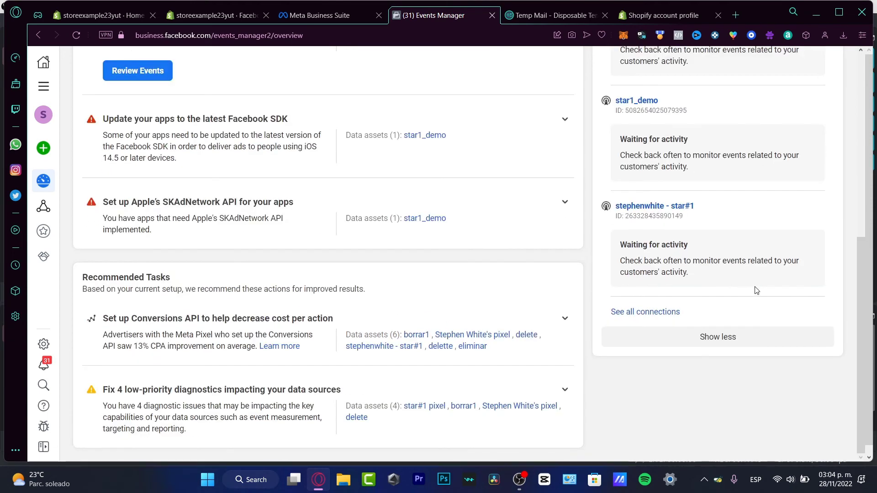
scroll(744, 301, up, 8)
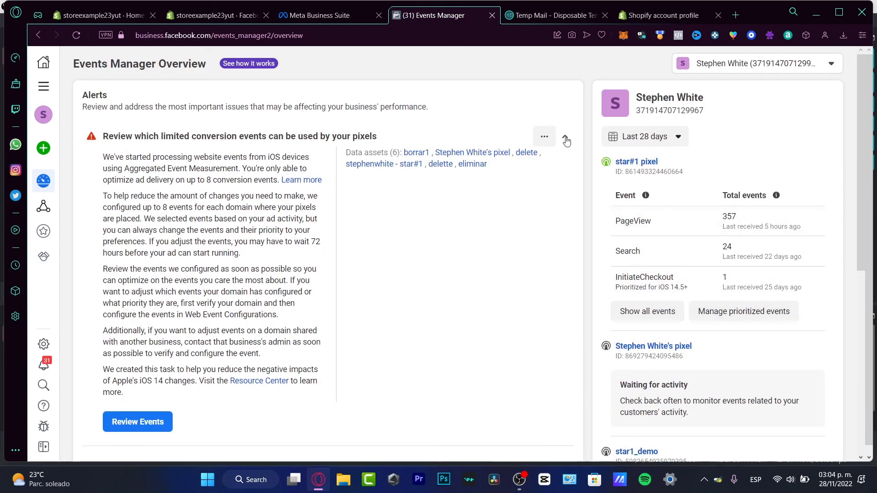
click(321, 16)
click(215, 15)
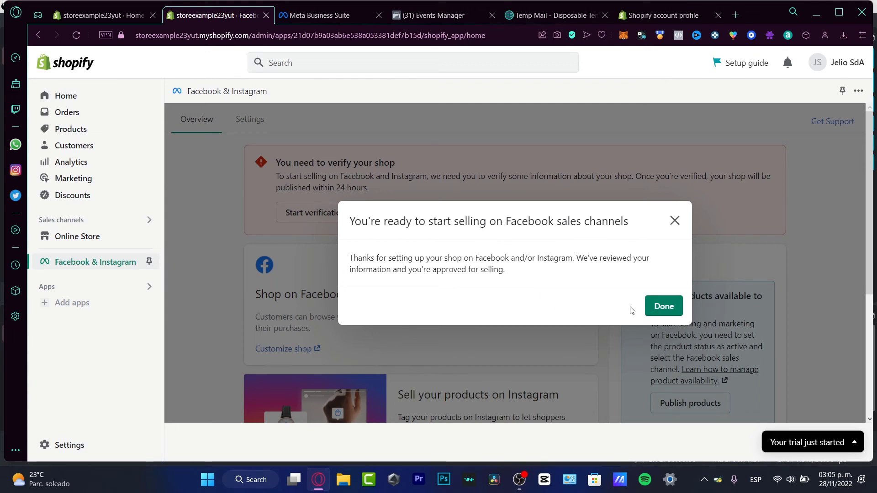
- Dismiss the ready-to-sell message and launch Ads Manager via Create ad under Run ads
click(658, 307)
scroll(615, 291, down, 4)
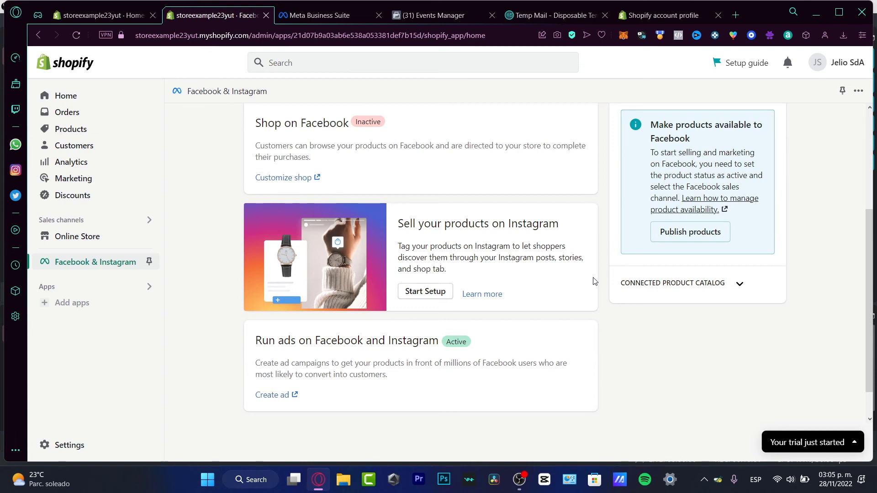
triple_click(302, 123)
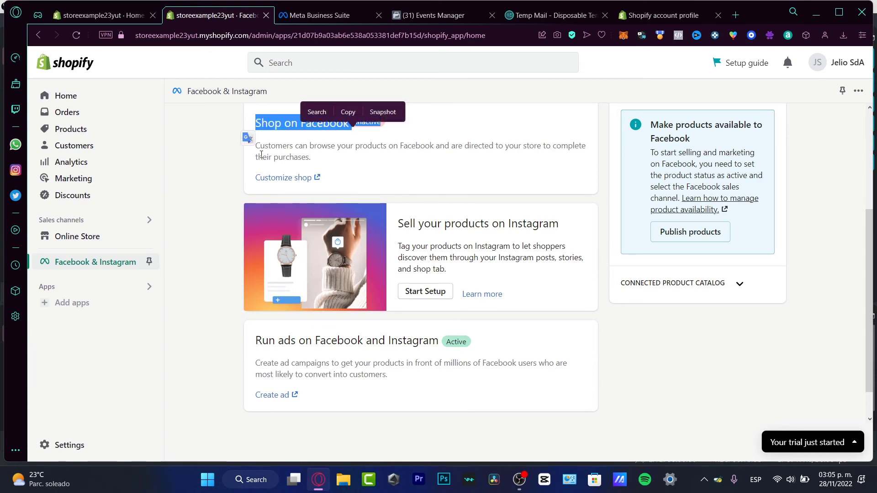
click(429, 126)
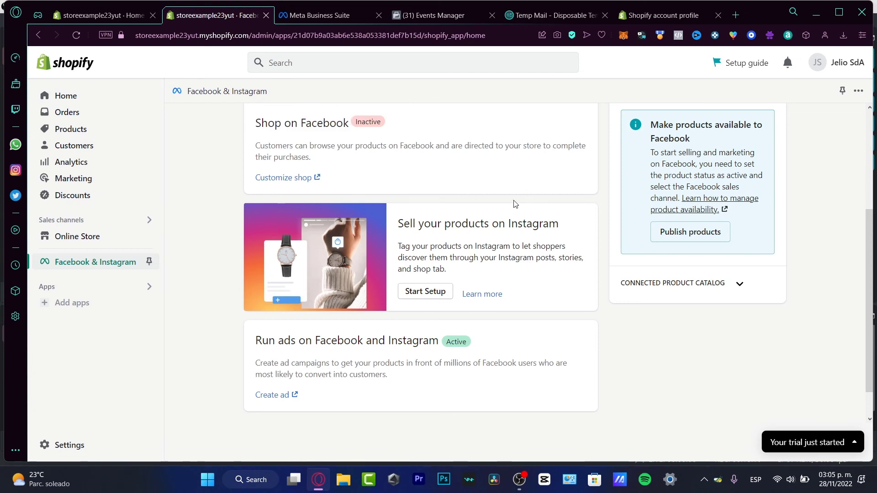
scroll(539, 241, down, 1)
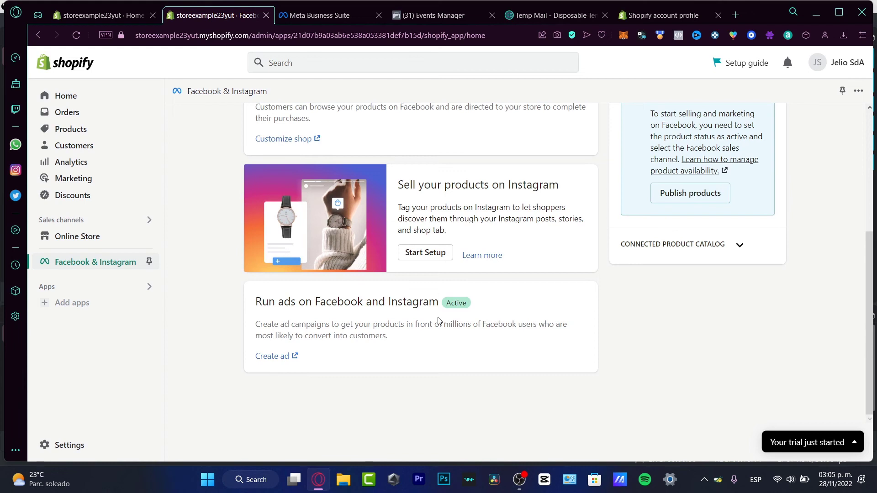
click(274, 357)
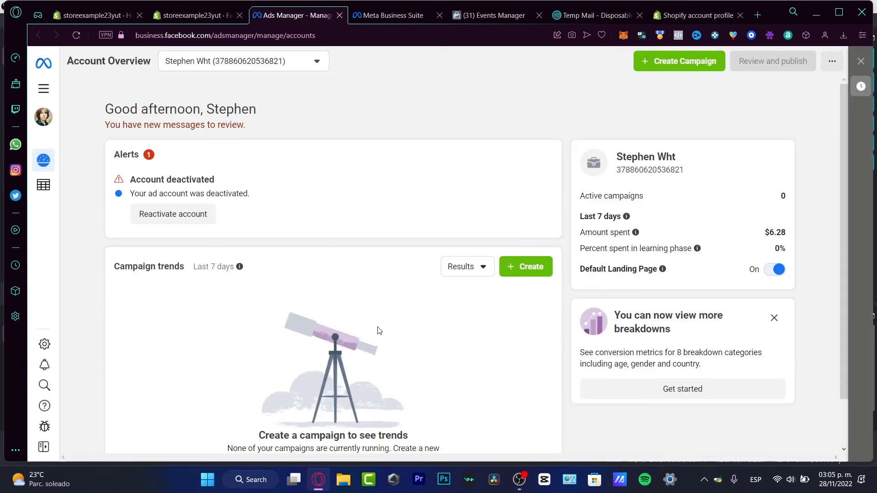
scroll(498, 304, down, 2)
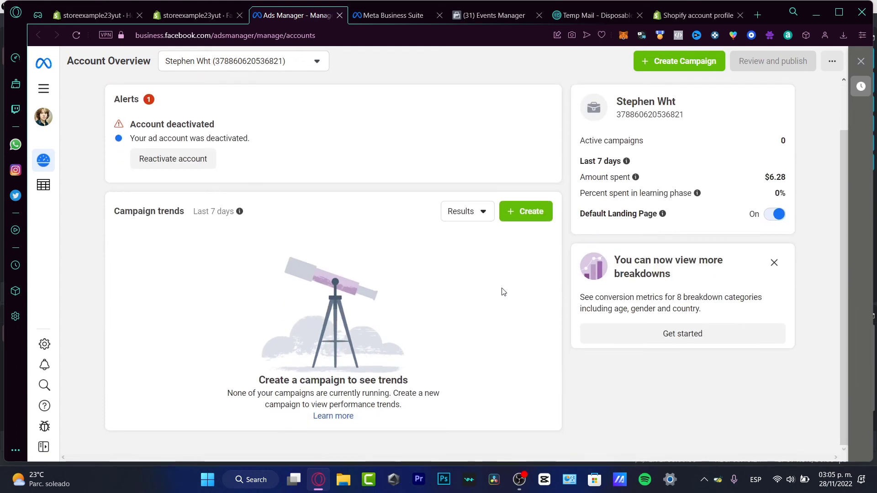
click(529, 219)
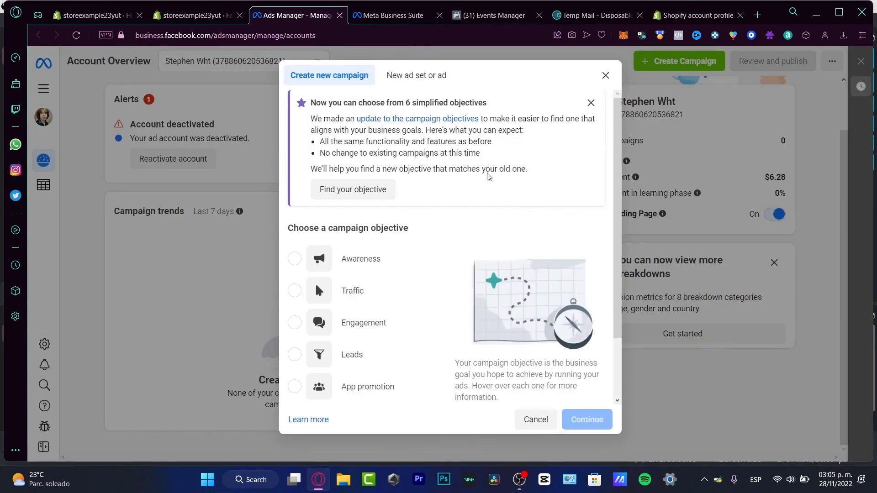
scroll(568, 220, down, 2)
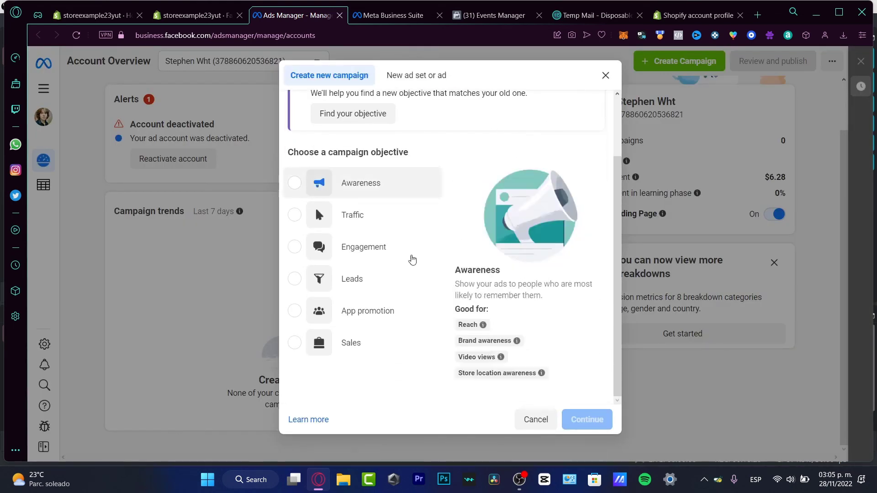
click(534, 418)
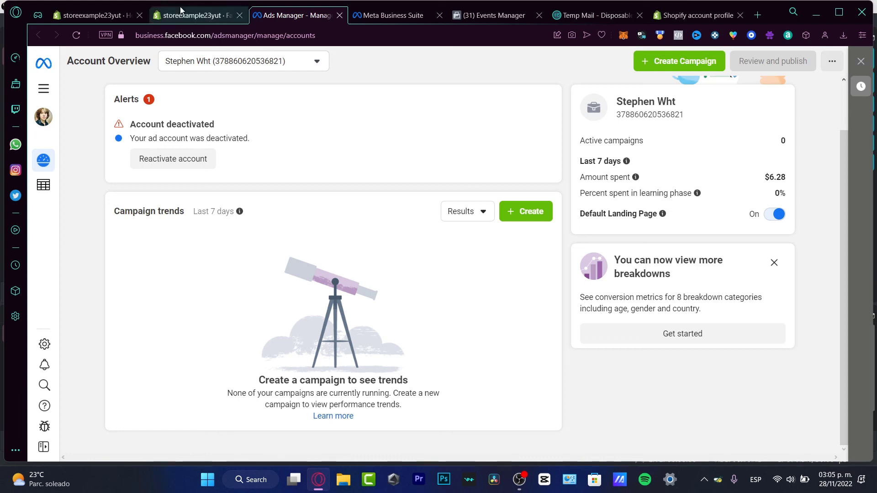
click(197, 15)
click(382, 21)
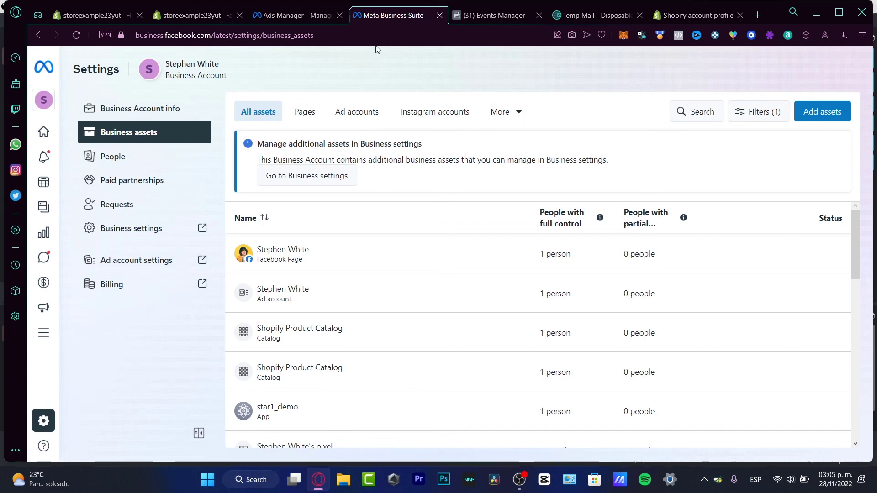
click(280, 16)
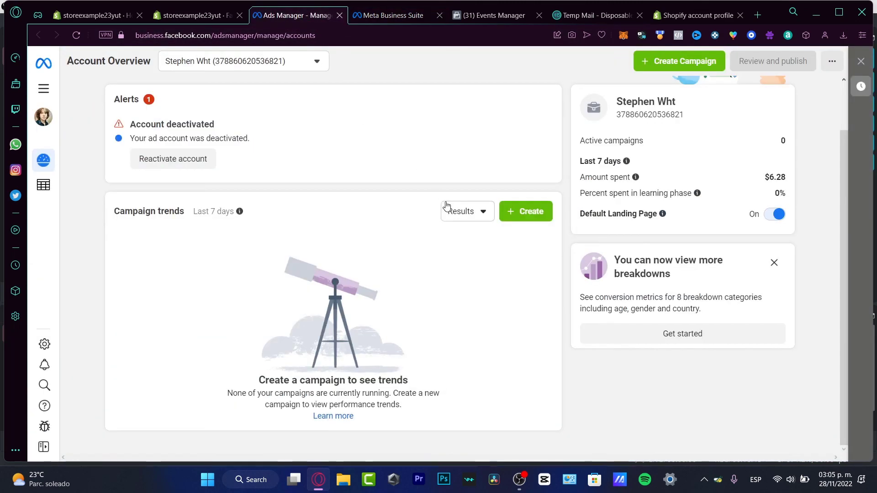